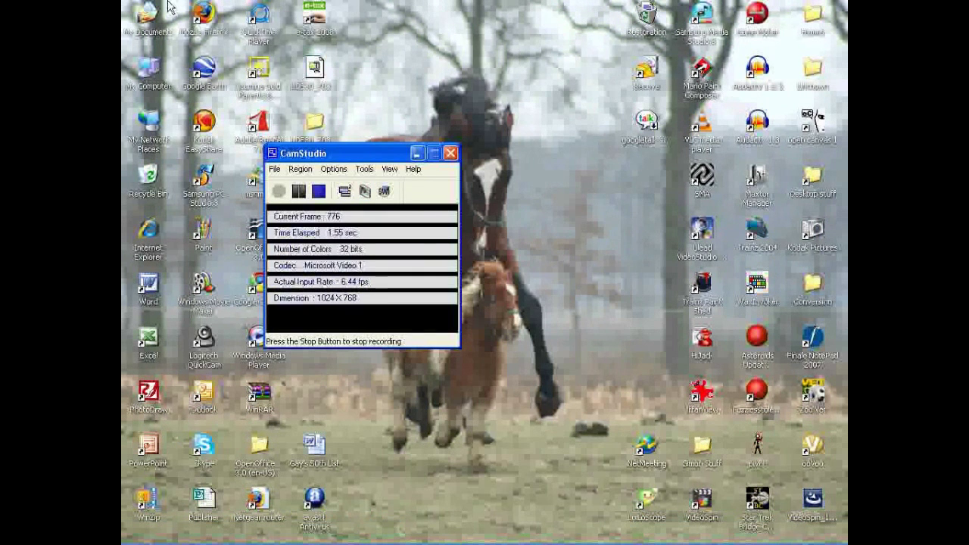
- Launch Mozilla Firefox from the desktop to show the Adelaide forecast page
double_click(206, 13)
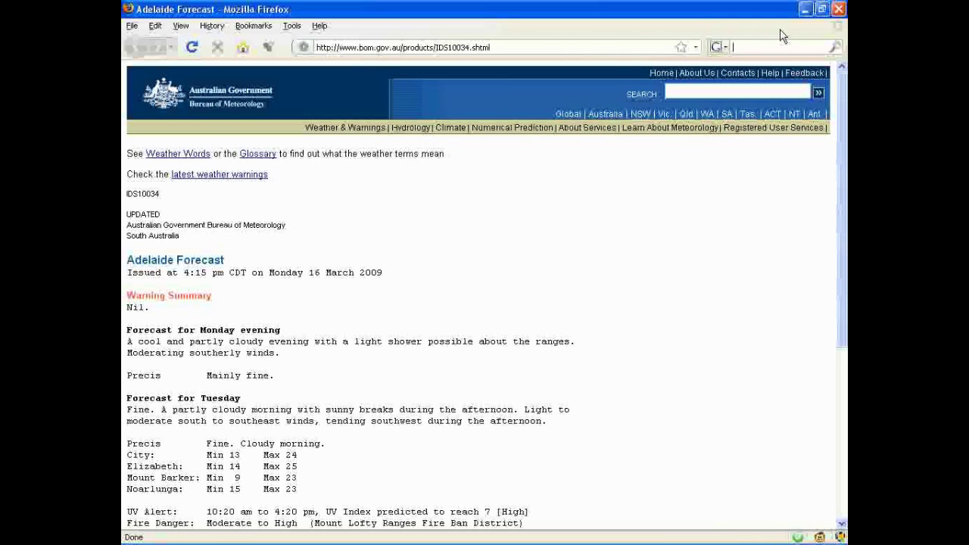
- Search Google for 'zwei-stein' and open the Zwei-Stein Video Editor 3.01 result on t@b
text(zwei-stein)
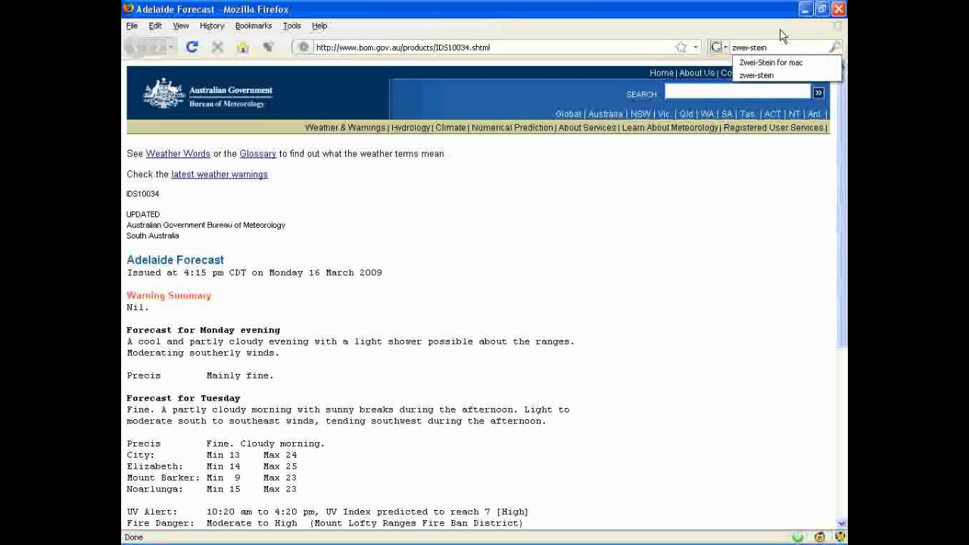
key(Return)
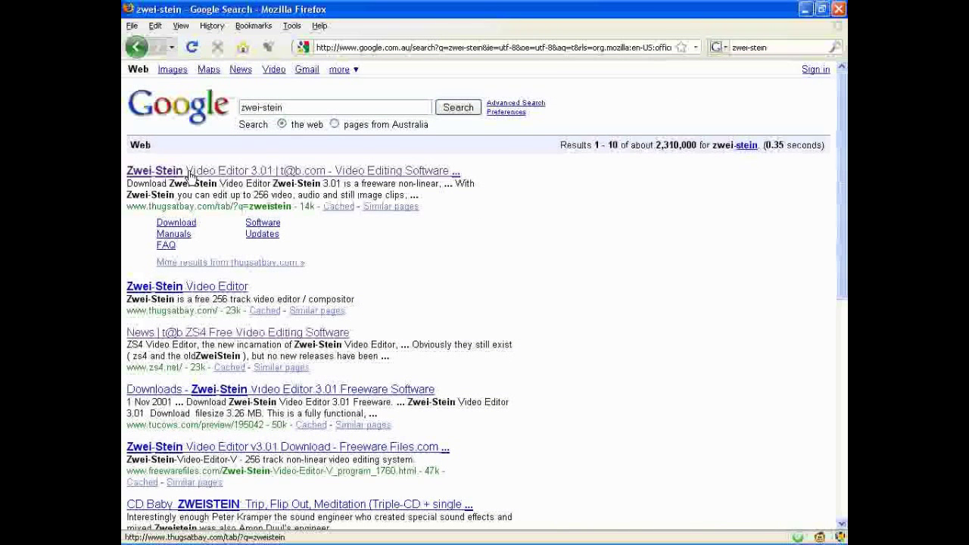
drag(125, 174, 493, 182)
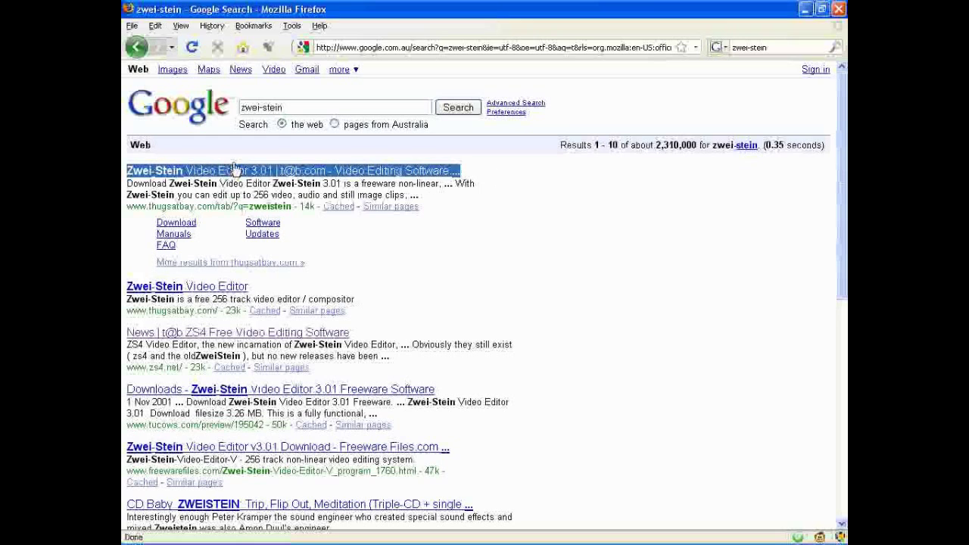
click(235, 171)
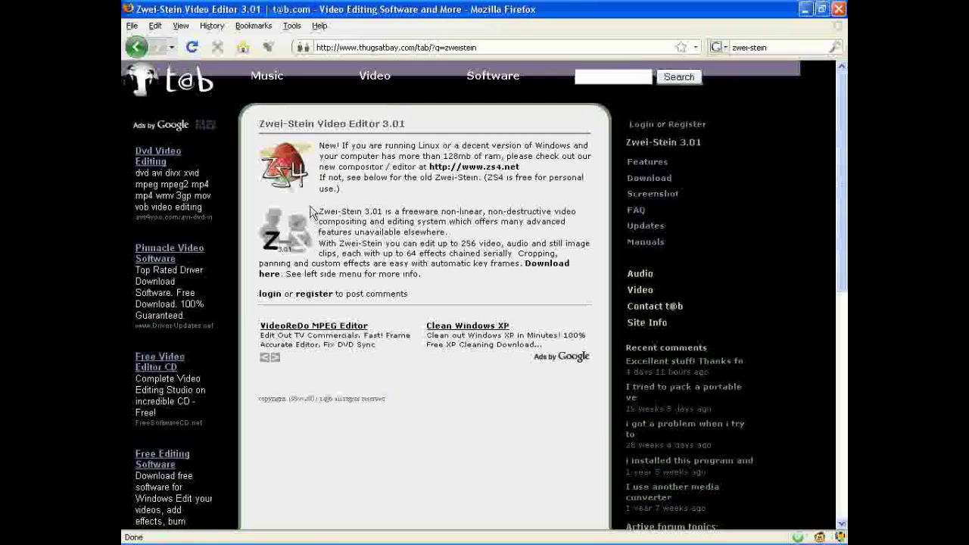
- Go to the download page, start the Mirror 1 (v.3.01) download, then cancel saving zweifull.exe
drag(451, 294, 286, 214)
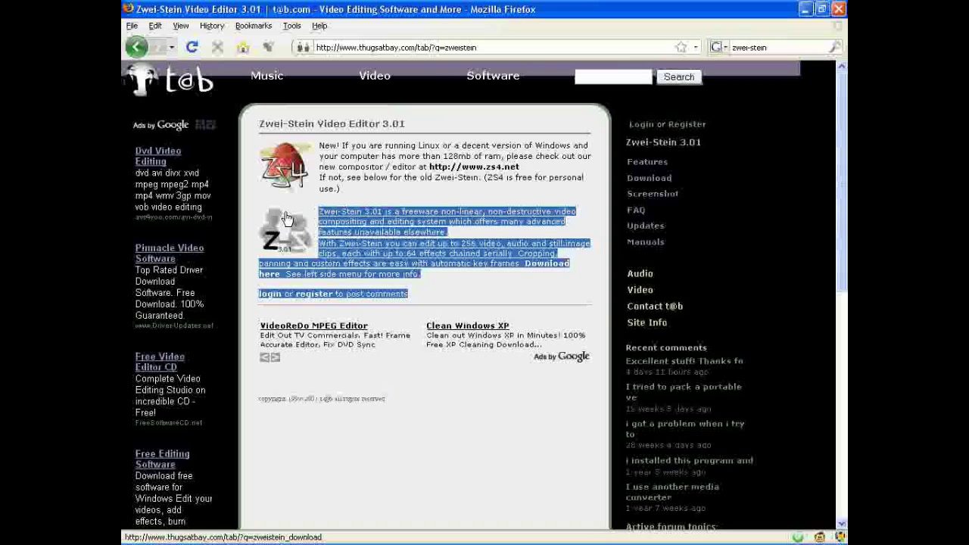
click(287, 219)
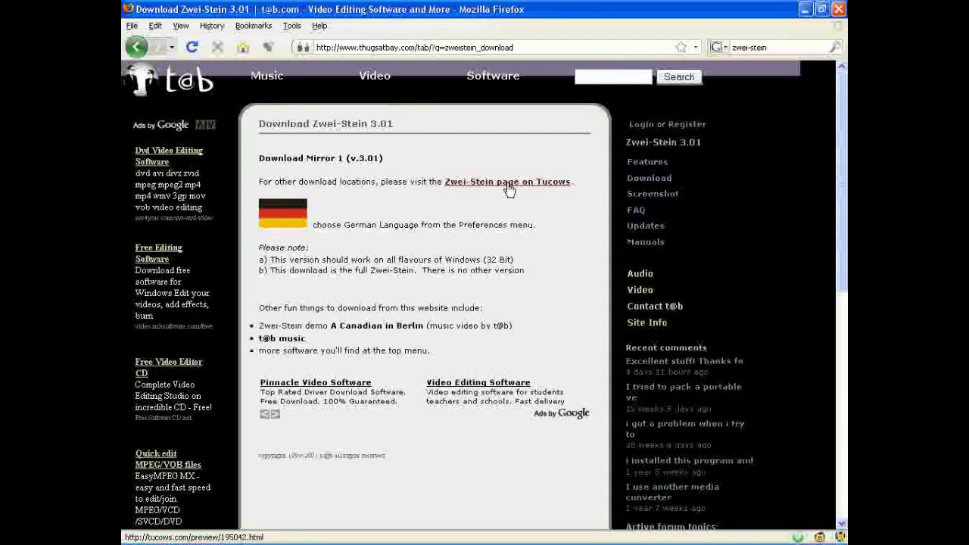
drag(425, 162, 259, 163)
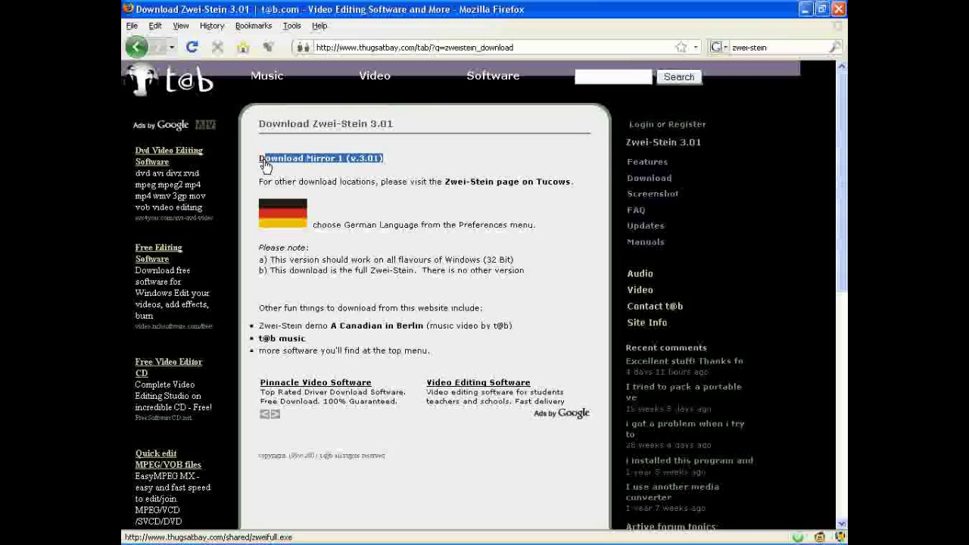
click(347, 165)
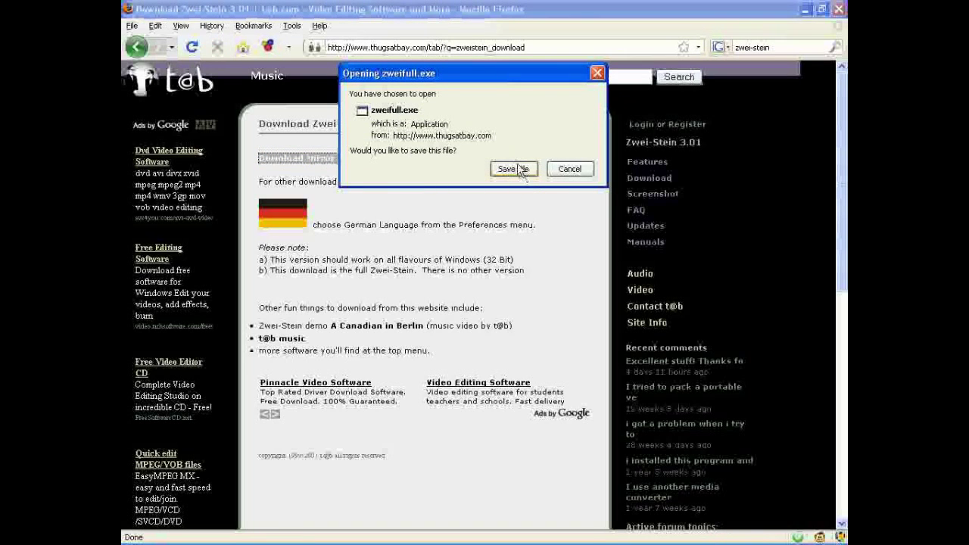
click(569, 172)
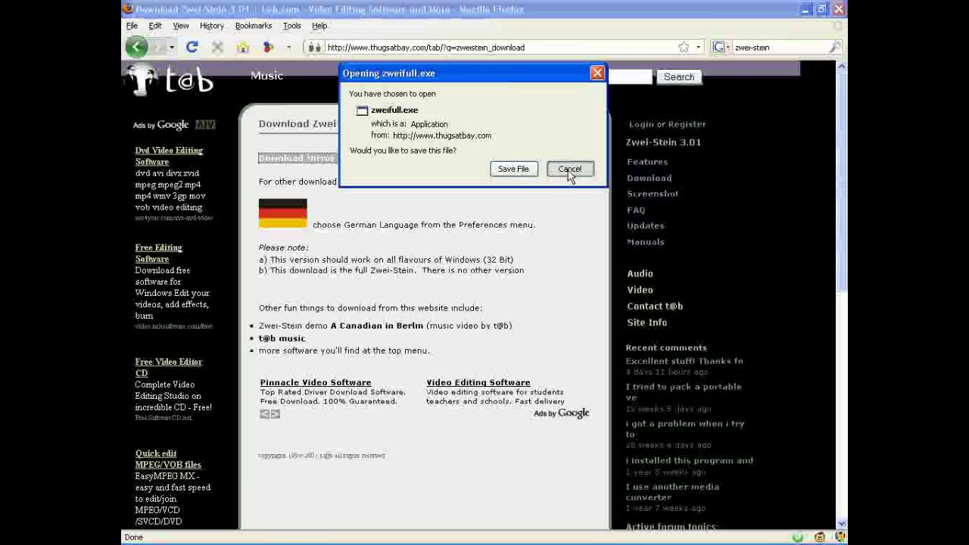
- Close Firefox, sort Simon Stuff by name descending, and launch the Zwei-Stein shortcut
click(838, 9)
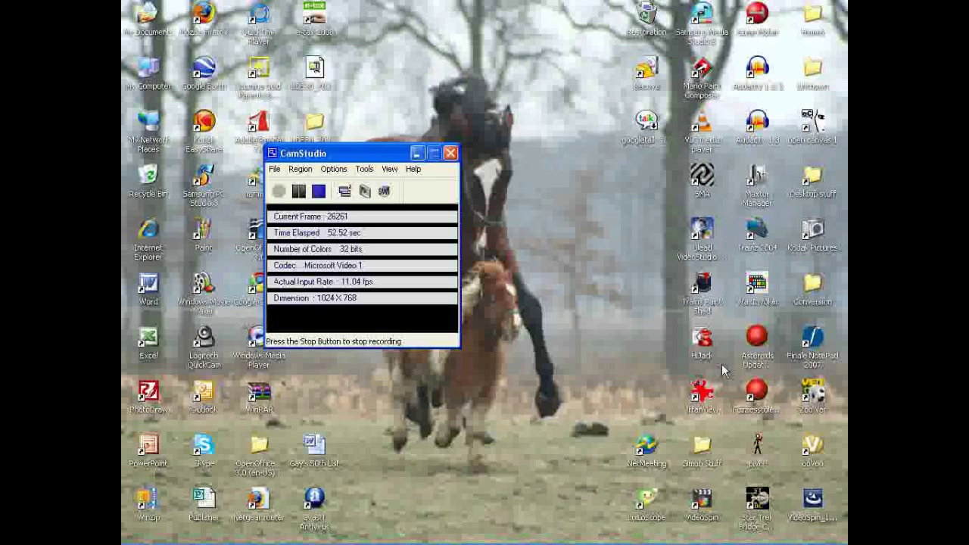
key(alt+Tab)
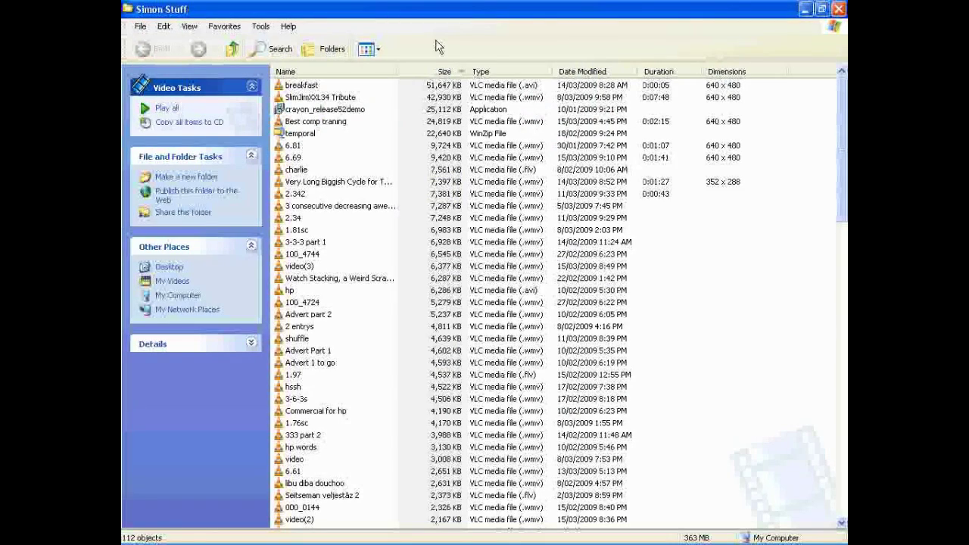
click(341, 70)
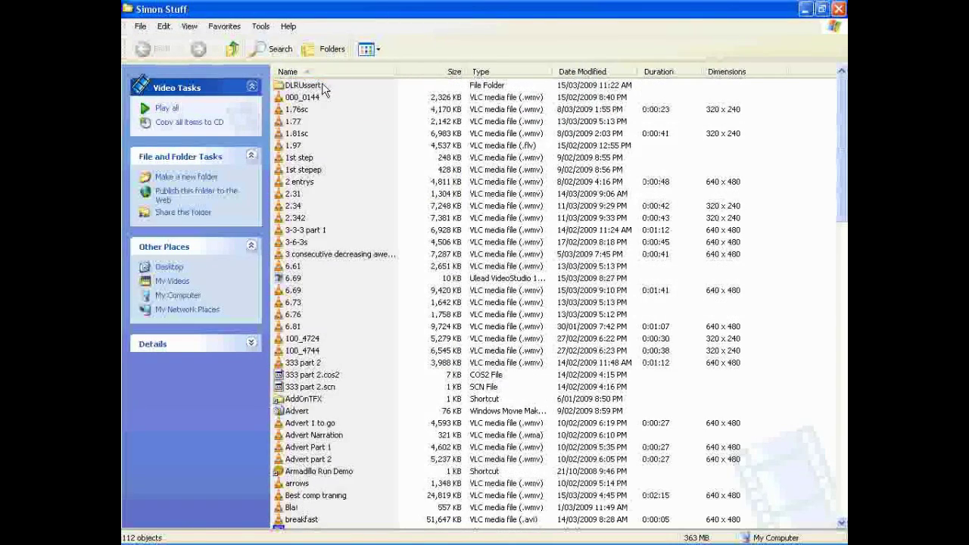
click(341, 70)
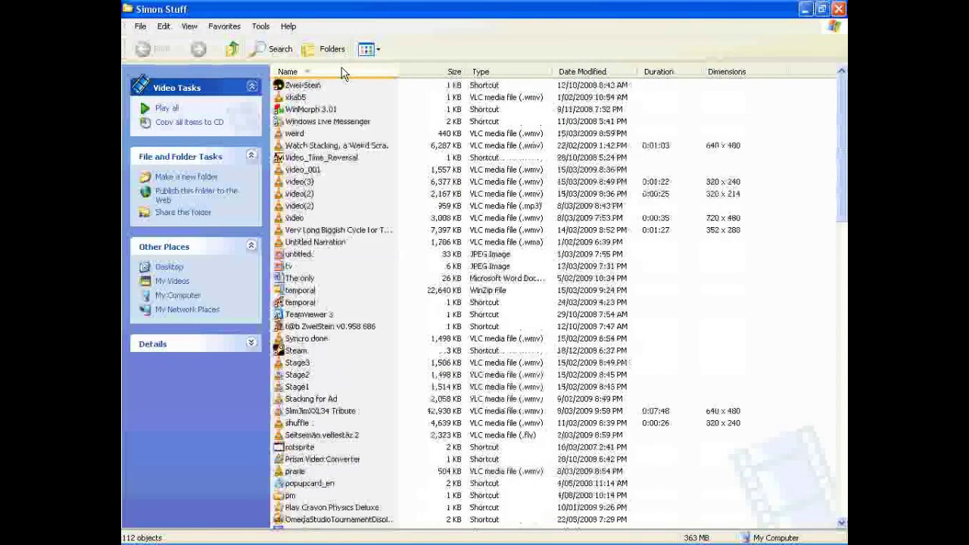
click(307, 86)
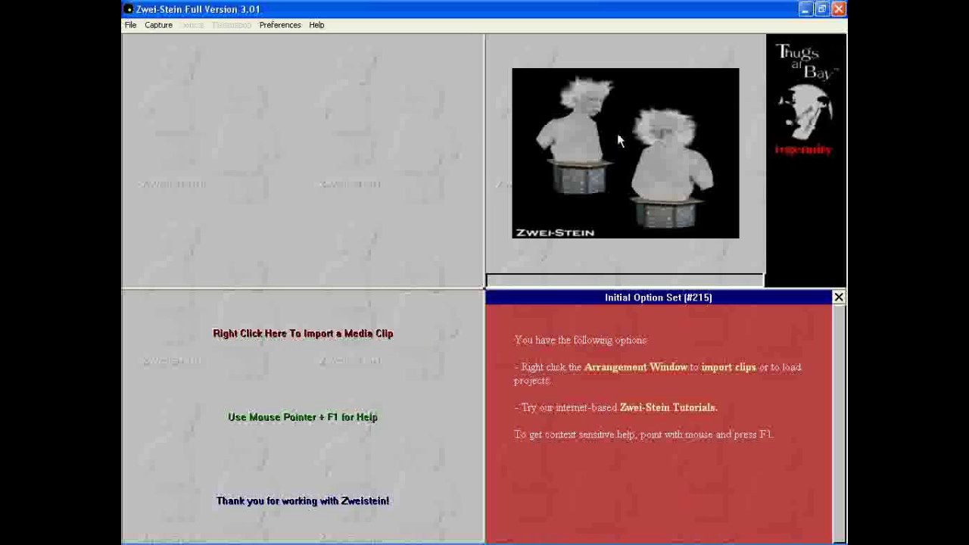
- Import 1.76sc.wmv onto the arrangement, listing All Files in Thumbnails view
click(170, 405)
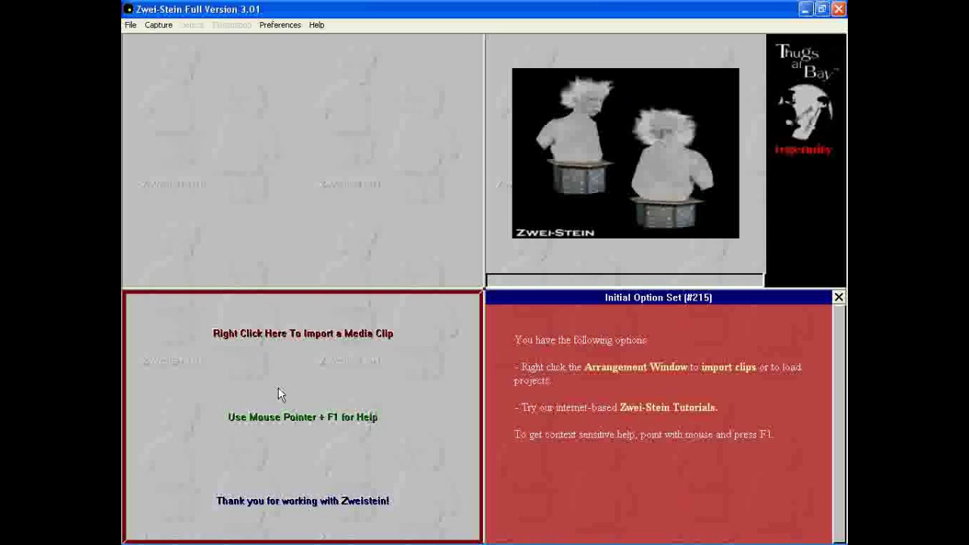
right_click(242, 340)
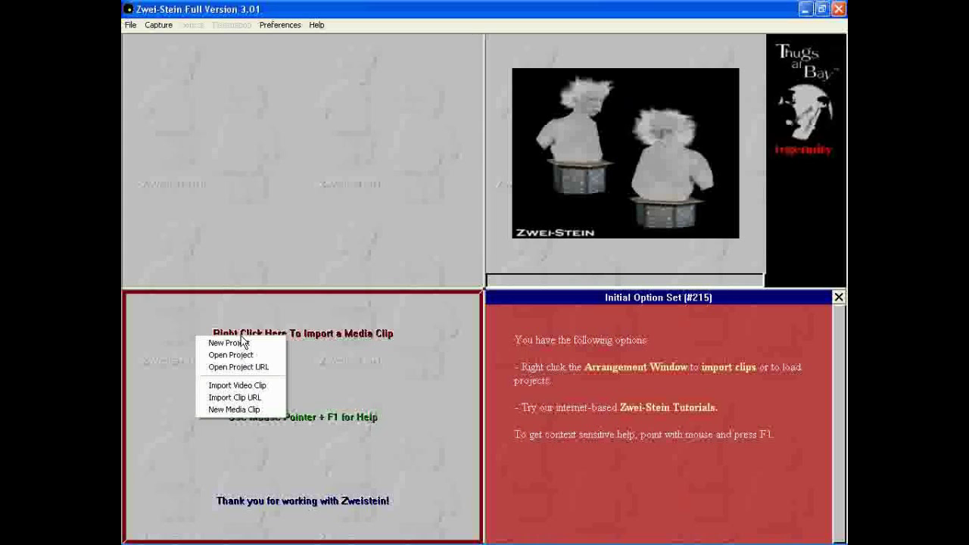
click(268, 384)
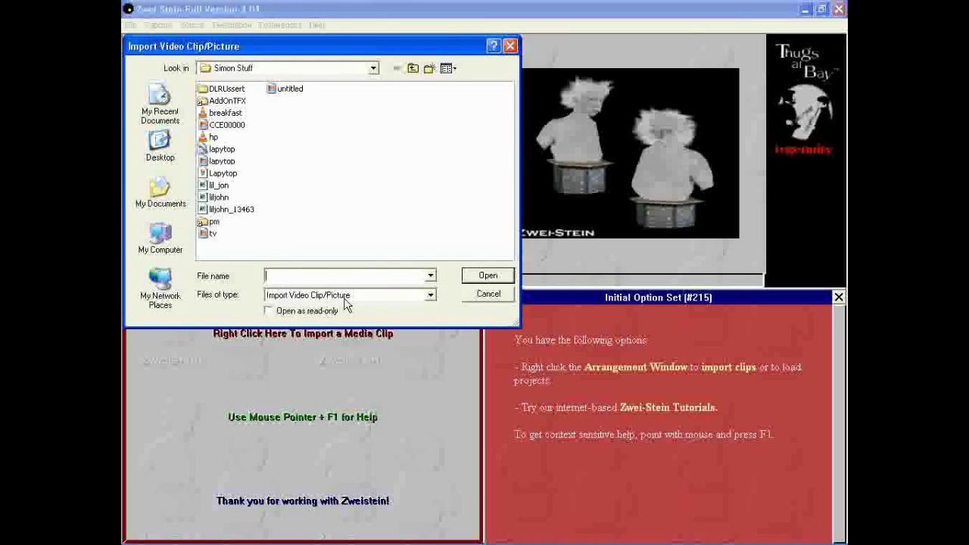
click(355, 296)
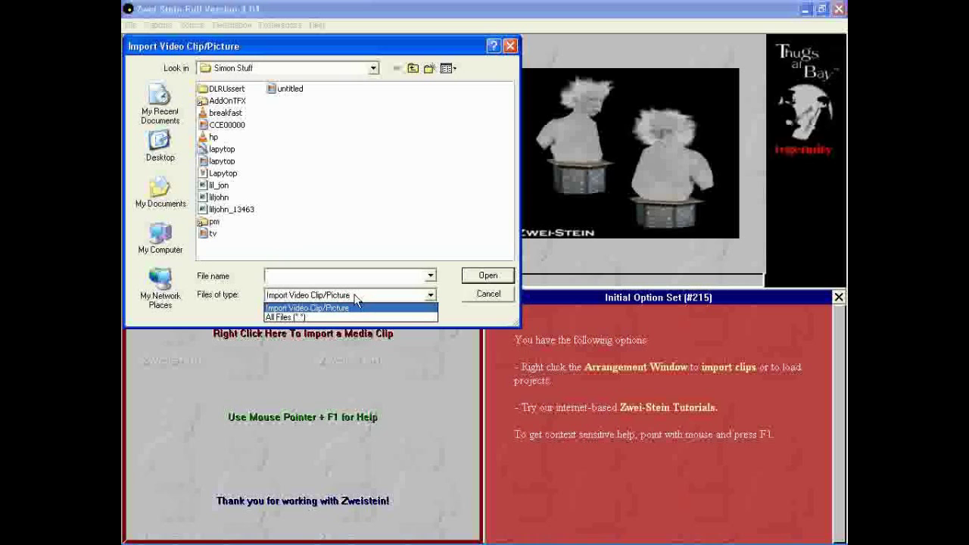
click(306, 316)
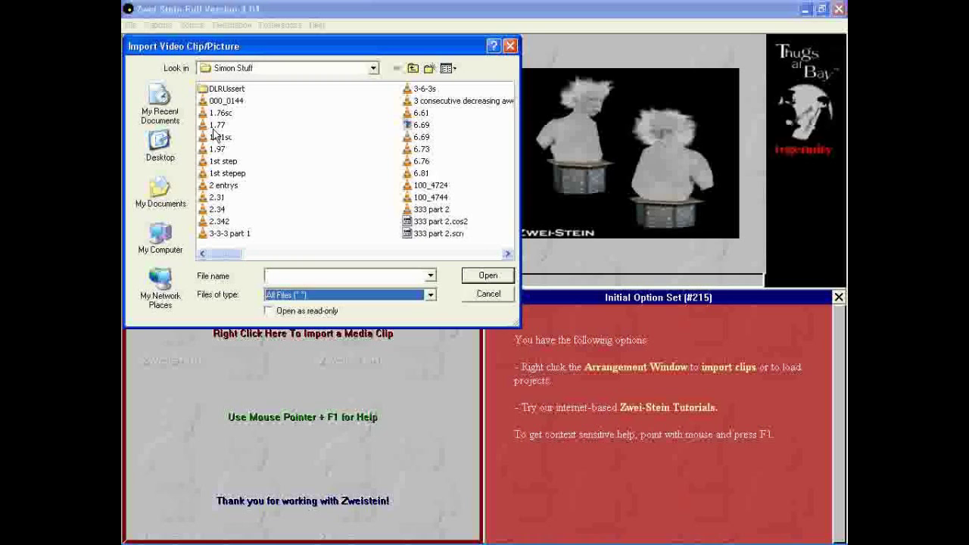
mouse_move(221, 132)
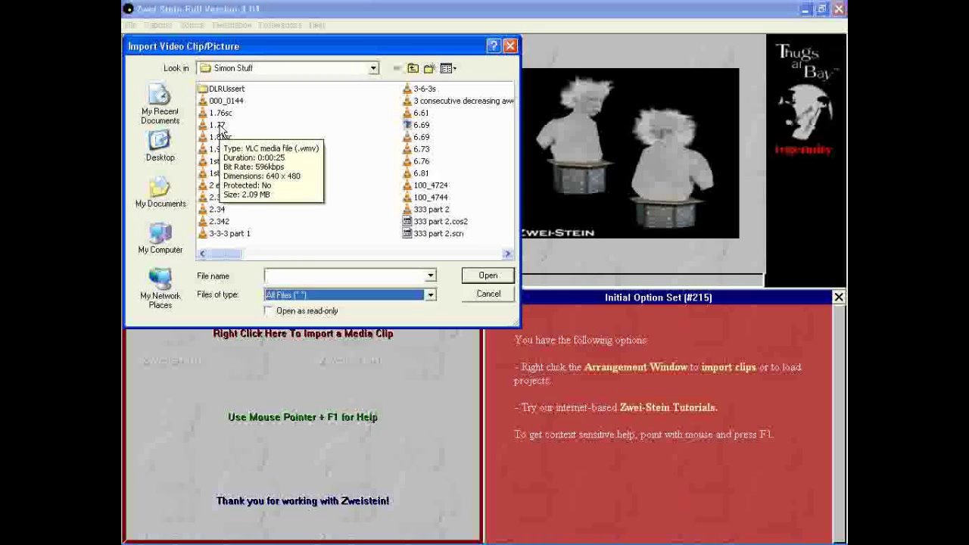
click(447, 68)
click(463, 84)
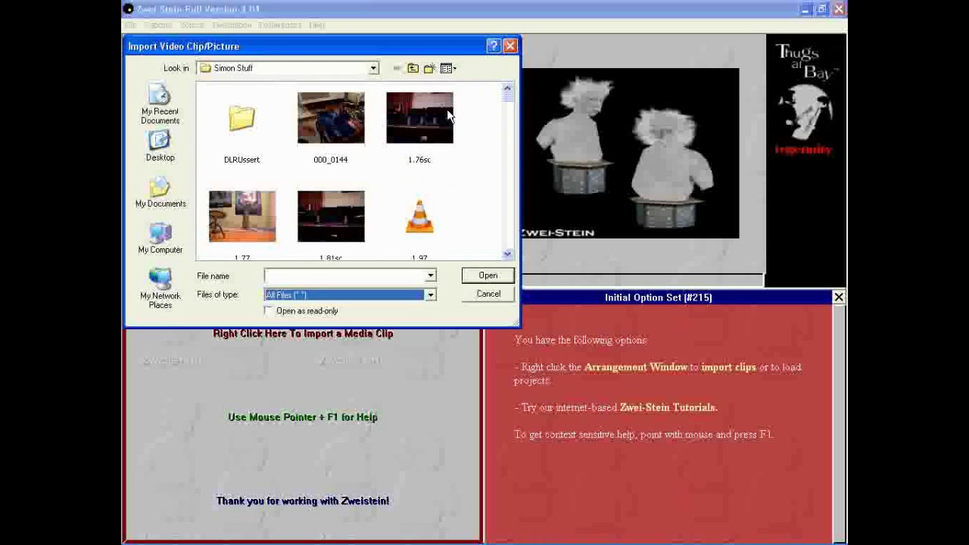
double_click(427, 115)
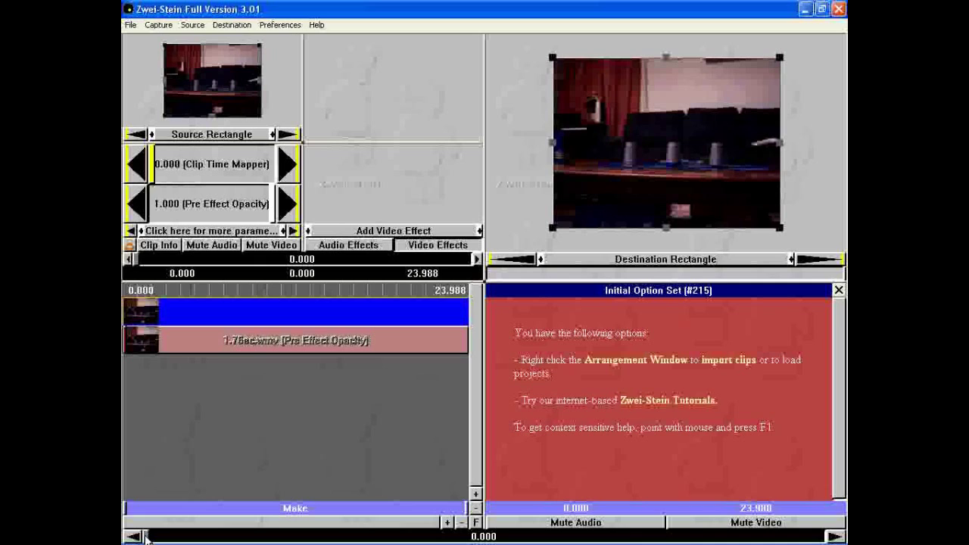
- Preview 1.76sc.wmv, trim its end to 15.829 seconds, and set the current time to 10.273
drag(146, 538, 764, 538)
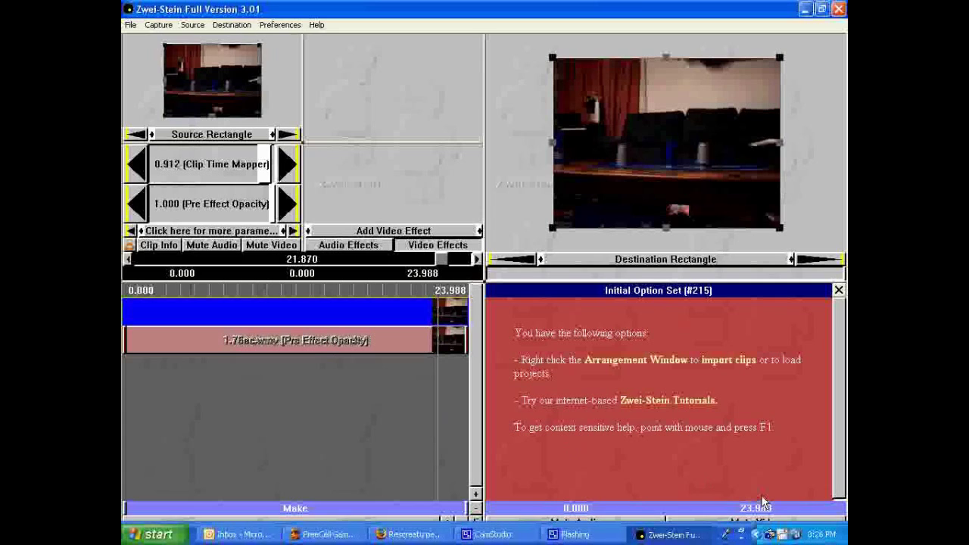
drag(765, 535, 589, 534)
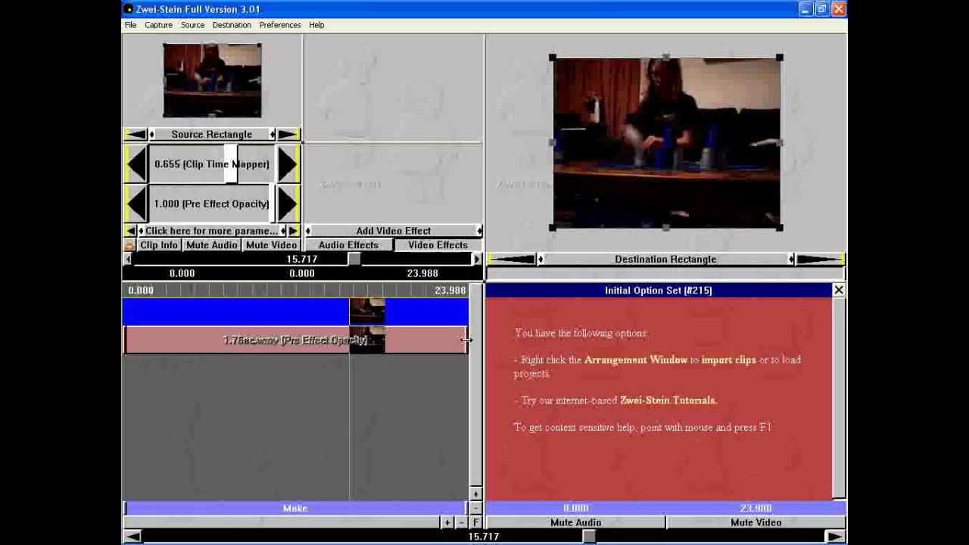
drag(468, 340, 346, 341)
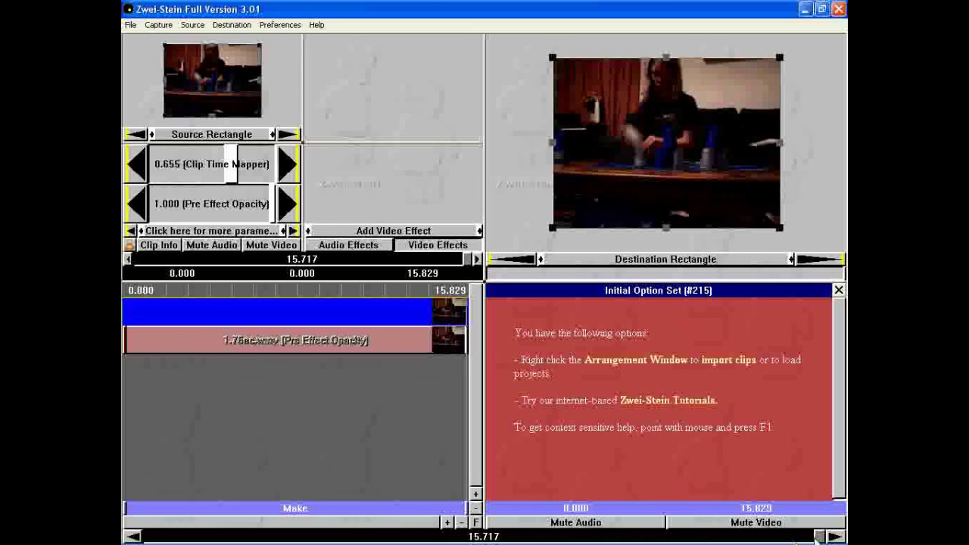
drag(817, 536, 582, 516)
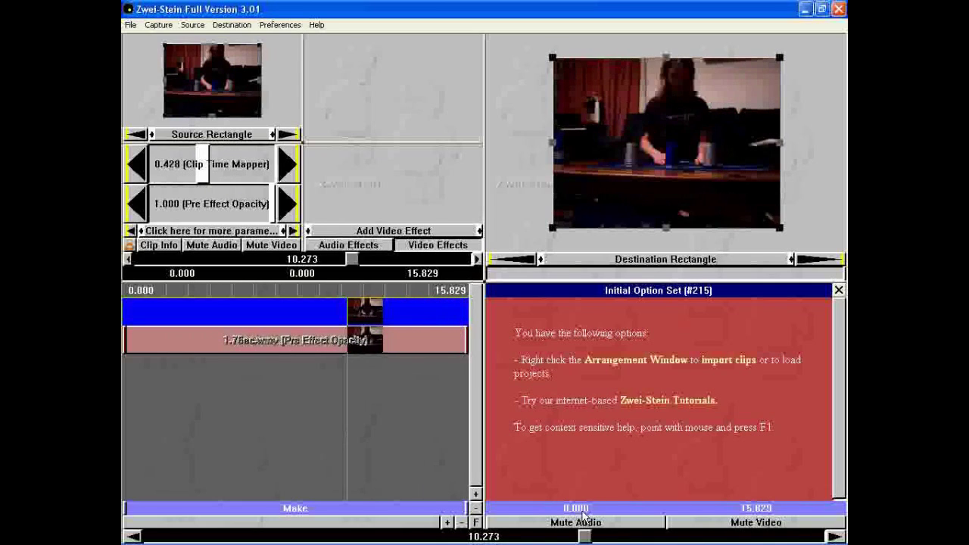
- Split the clip at 10.273 seconds and delete the second part
right_click(409, 337)
mouse_move(401, 357)
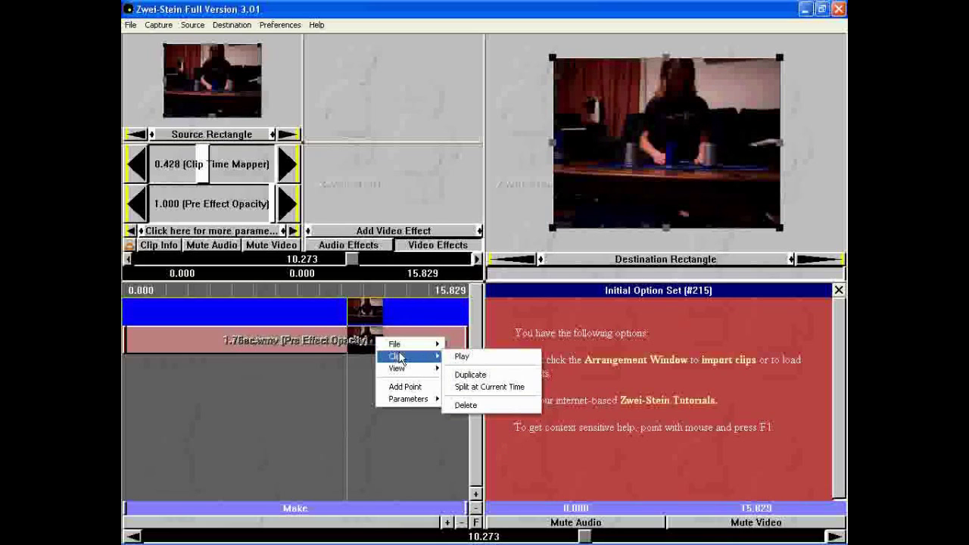
click(492, 387)
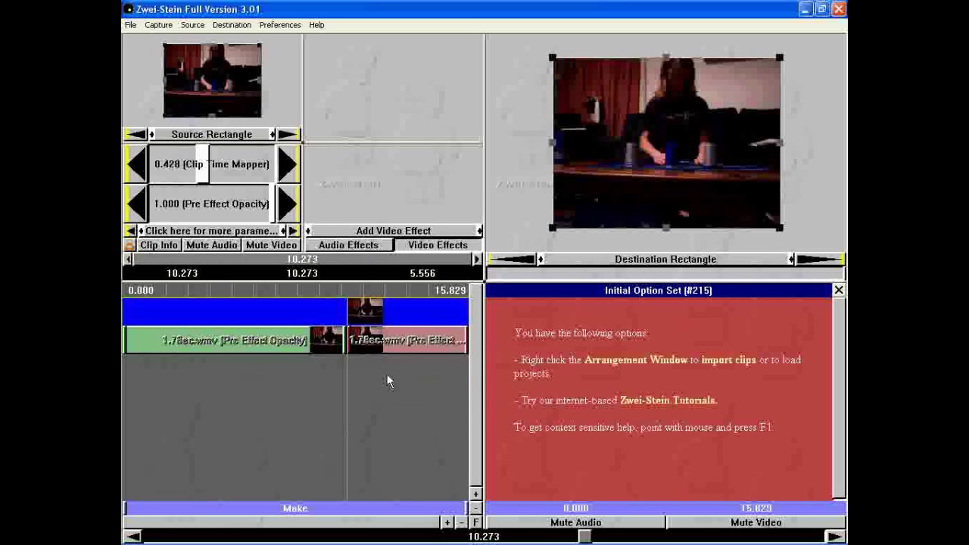
right_click(378, 341)
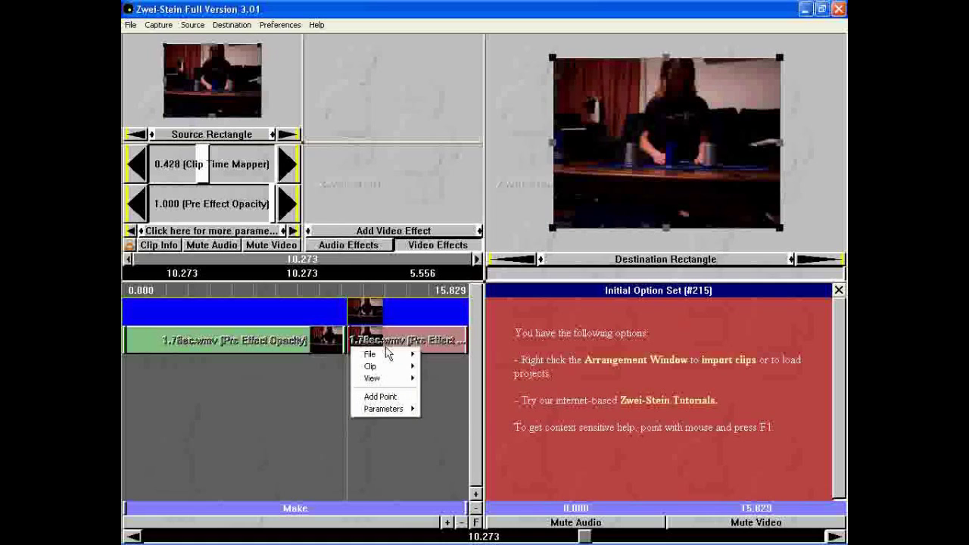
mouse_move(392, 371)
click(449, 411)
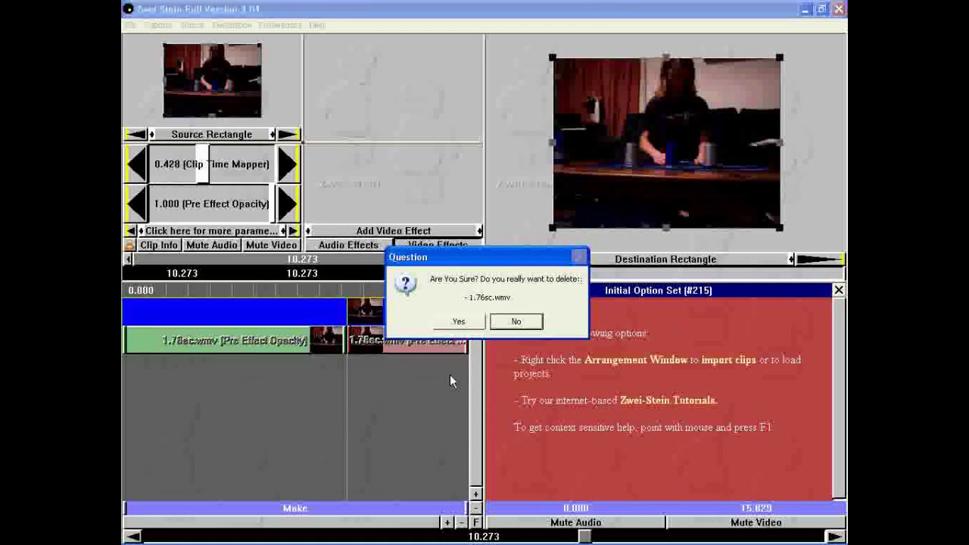
click(458, 323)
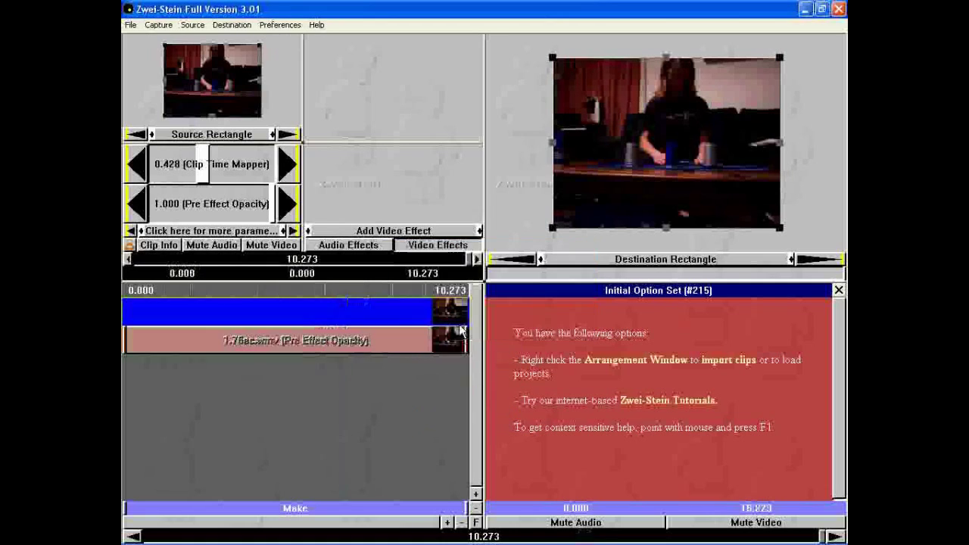
- Duplicate the remaining clip onto a new track, then delete the duplicate
right_click(337, 341)
mouse_move(339, 363)
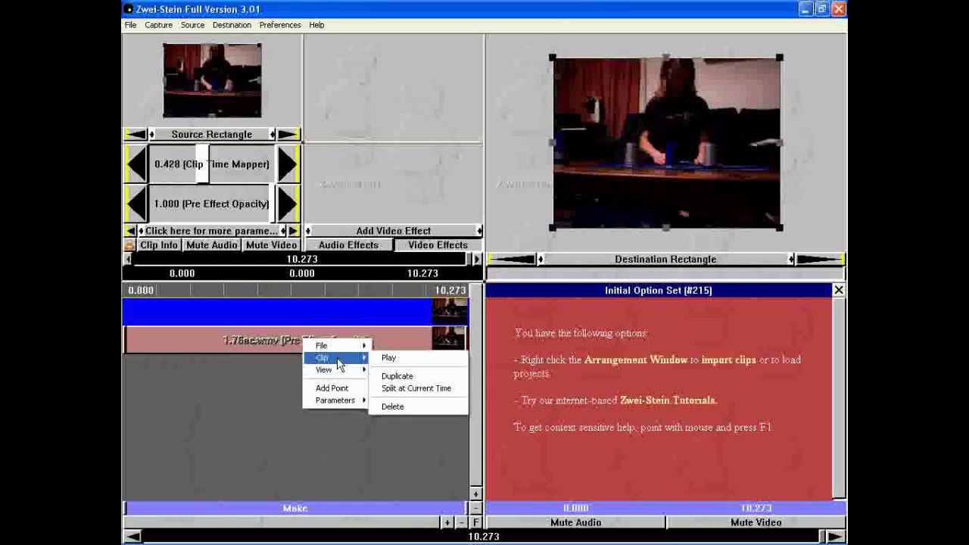
click(408, 375)
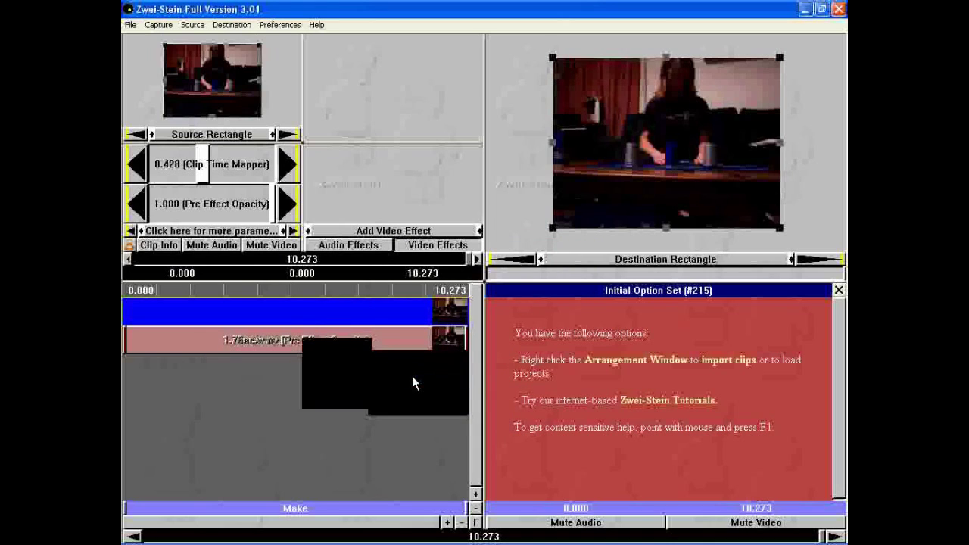
drag(295, 377, 316, 374)
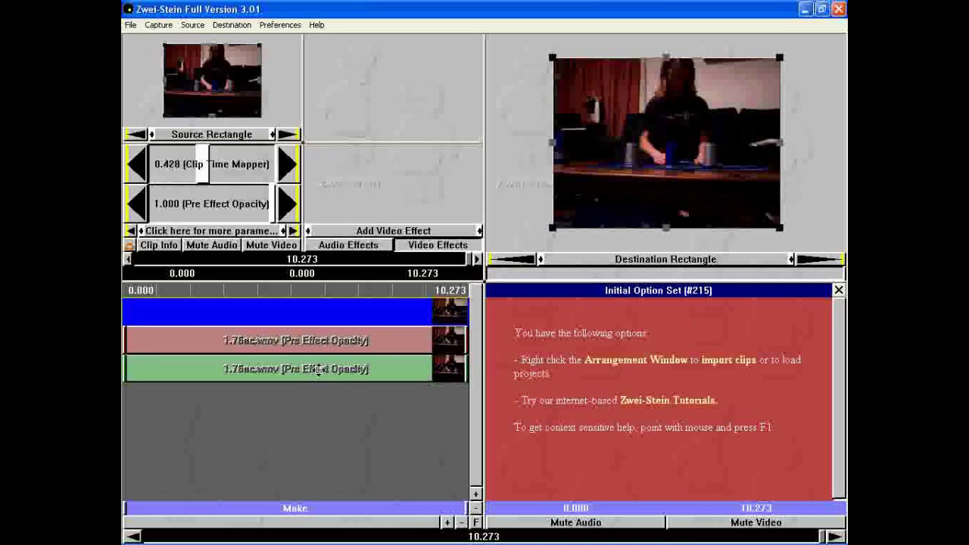
right_click(317, 373)
mouse_move(318, 387)
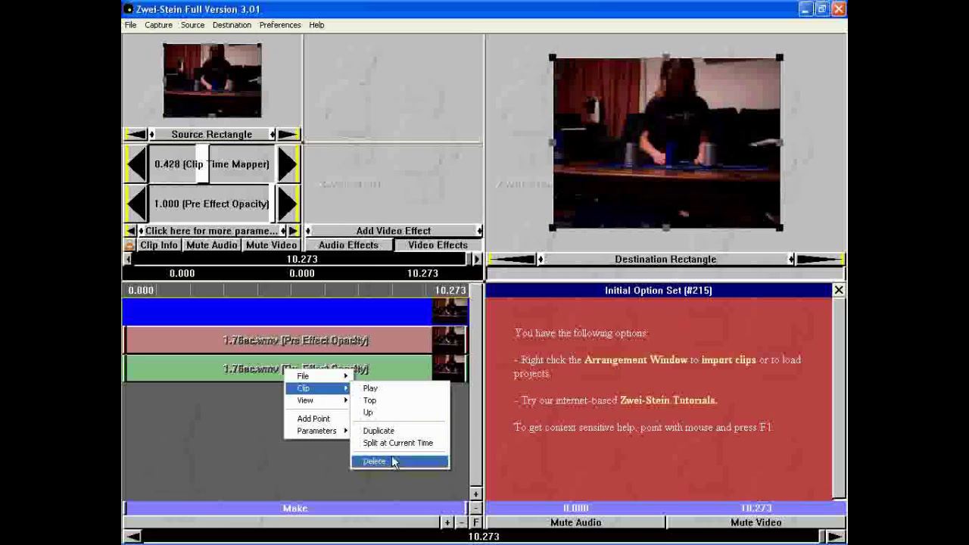
click(391, 461)
click(459, 322)
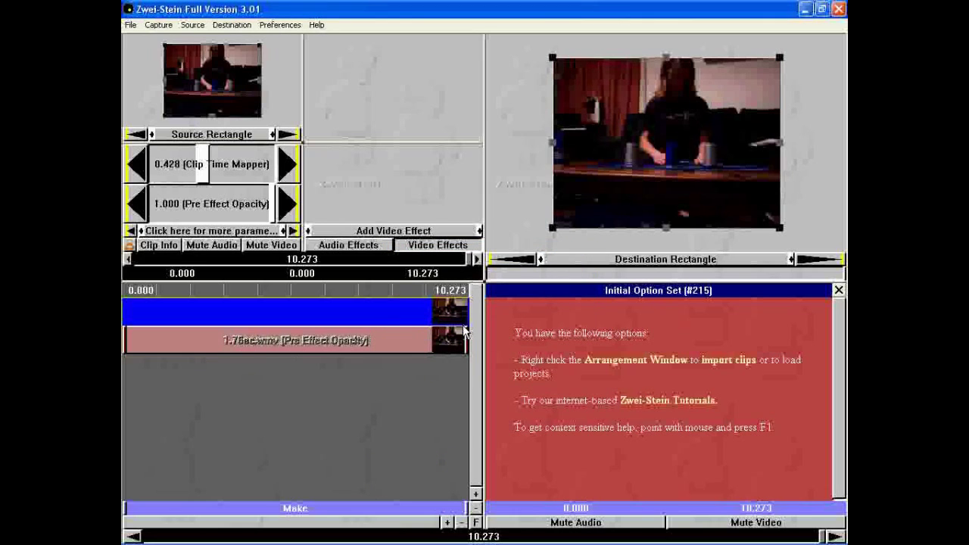
- Add a Basic Effects > Opacity effect to the clip and adjust its value
click(419, 234)
mouse_move(415, 240)
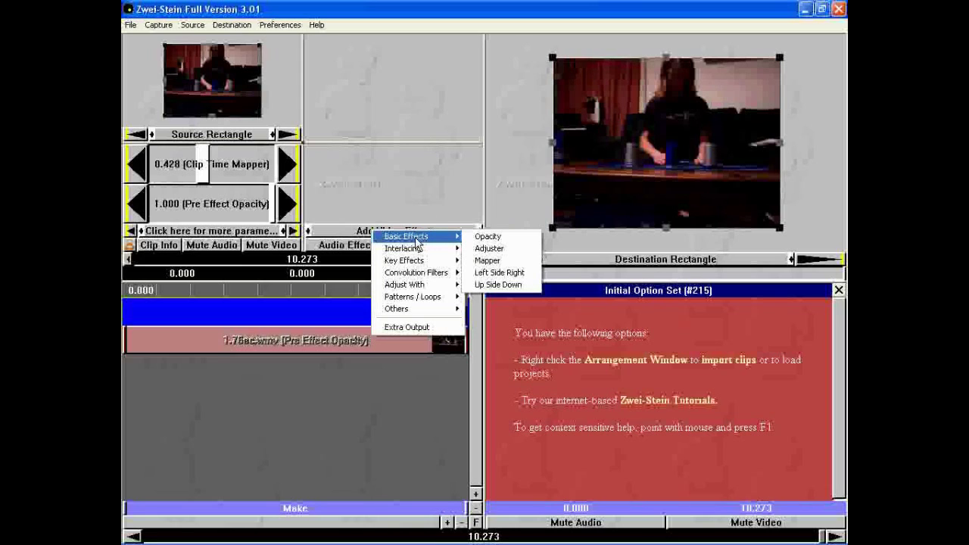
click(487, 239)
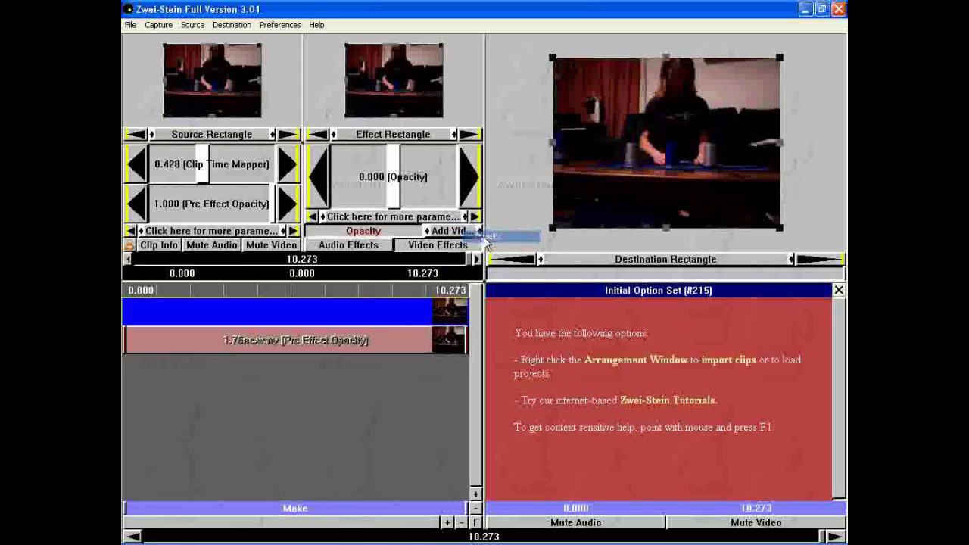
mouse_move(394, 187)
mouse_down()
mouse_move(426, 187)
mouse_move(349, 187)
mouse_move(422, 185)
mouse_move(356, 185)
mouse_move(378, 186)
mouse_up()
- Reset opacity to Default, delete its stored value leaving 0.000, and return to timeline start
right_click(382, 186)
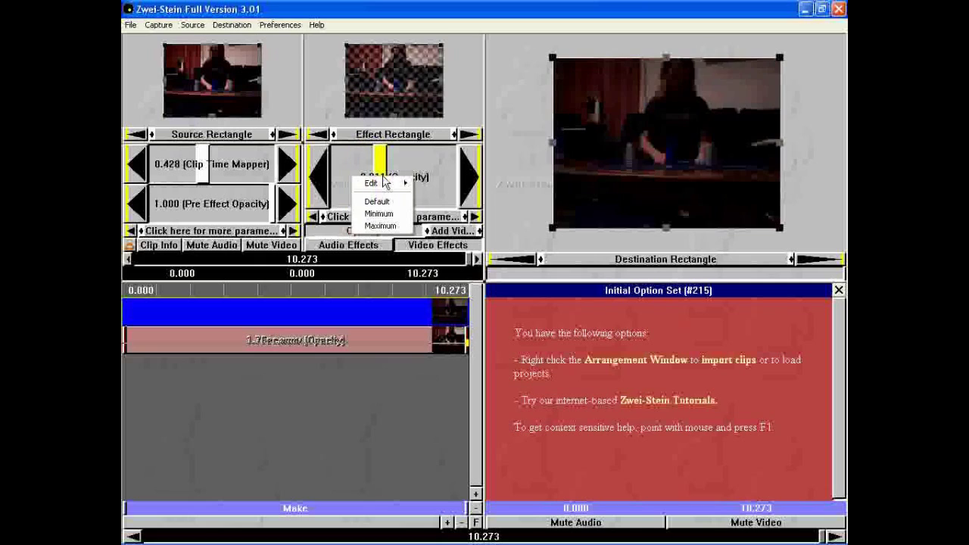
mouse_move(384, 186)
click(377, 201)
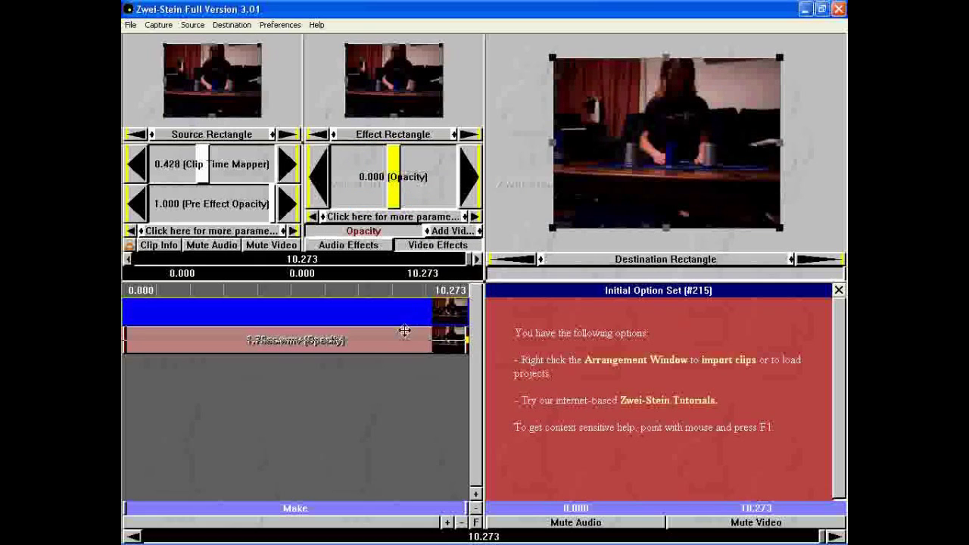
right_click(390, 198)
mouse_move(390, 195)
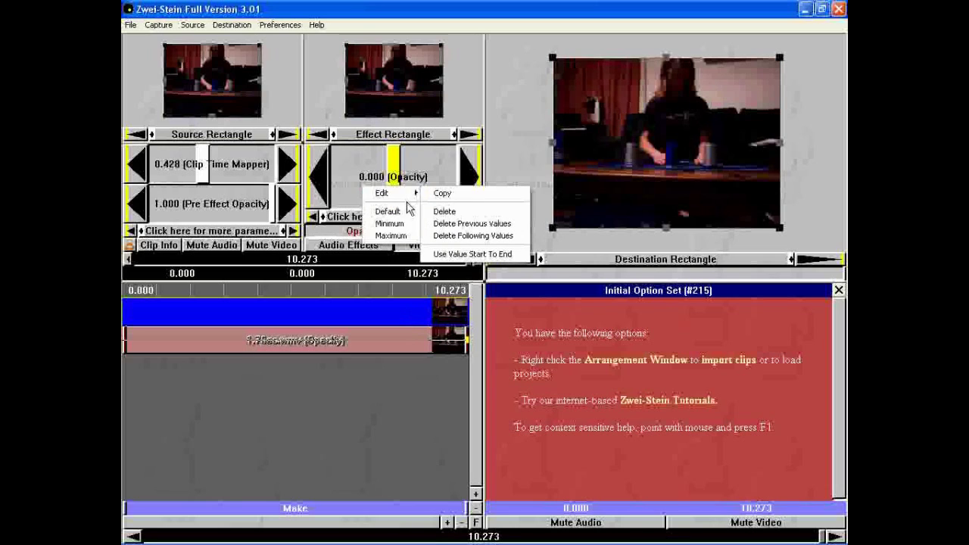
click(451, 212)
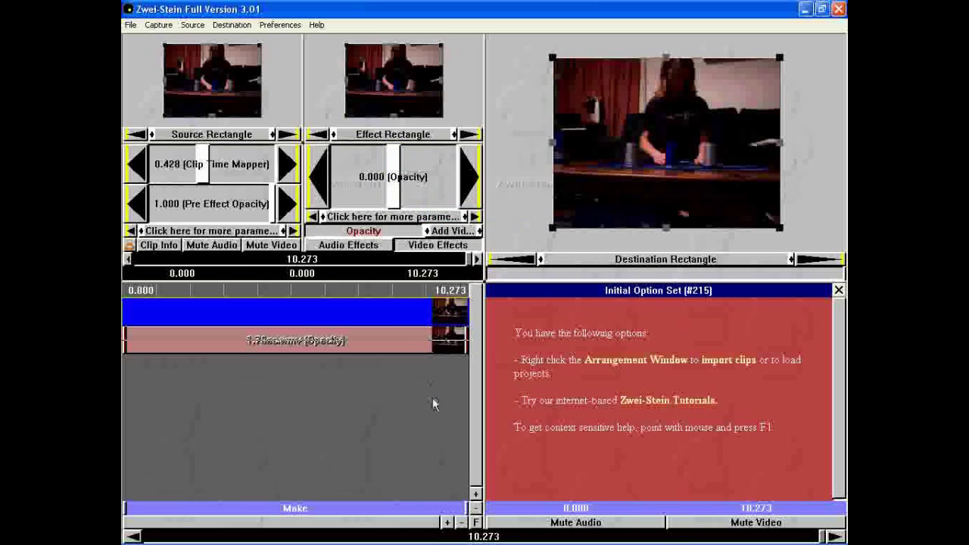
drag(823, 536, 684, 536)
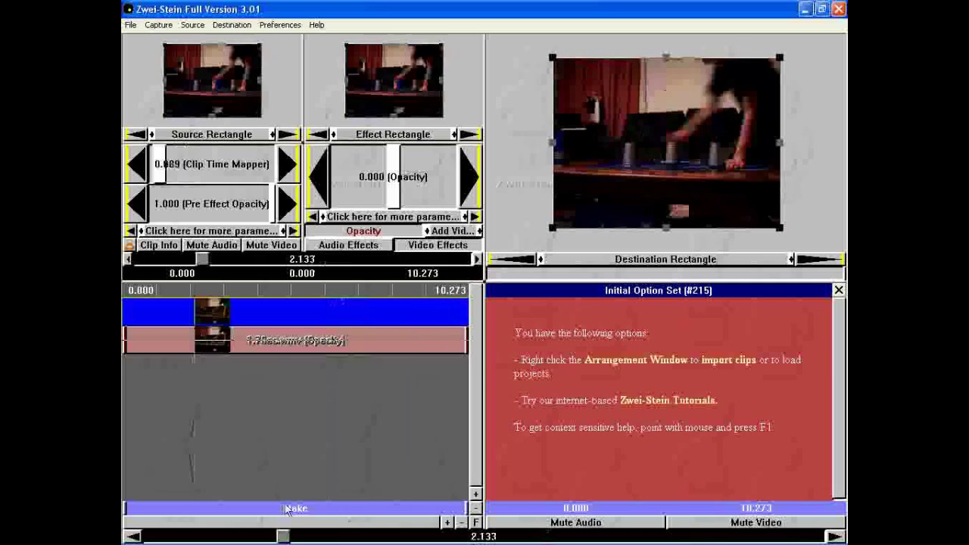
click(174, 433)
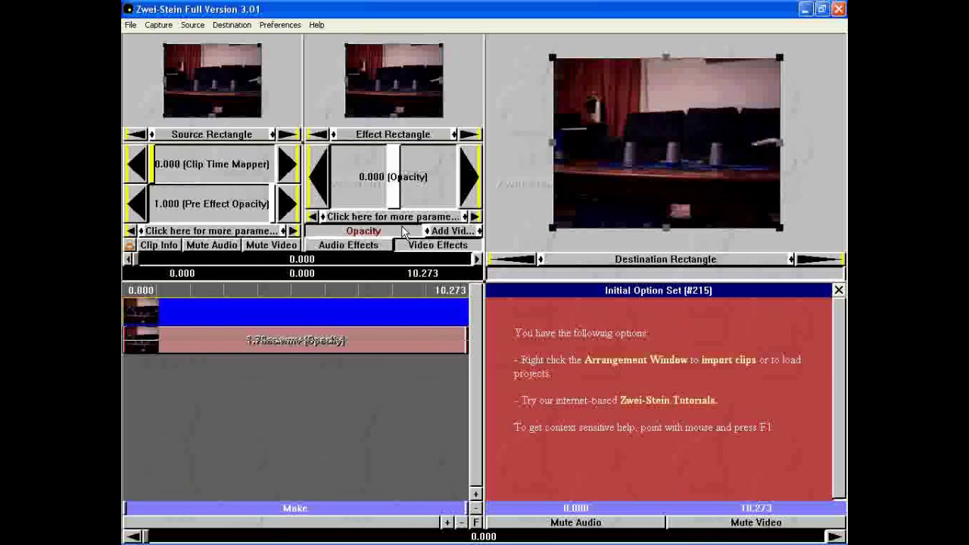
- Add a Key Effects > RGB Key effect to the 1.76sc.wmv clip
click(450, 230)
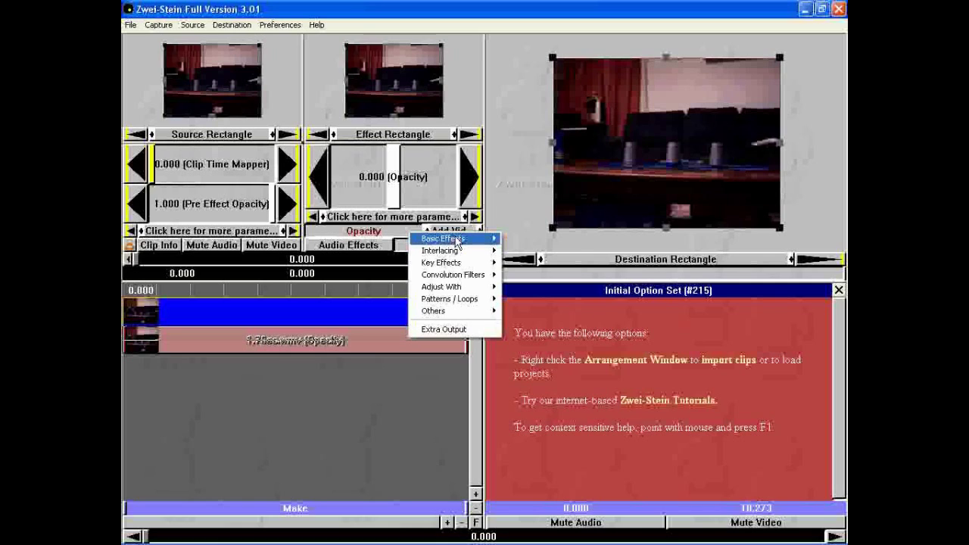
mouse_move(456, 243)
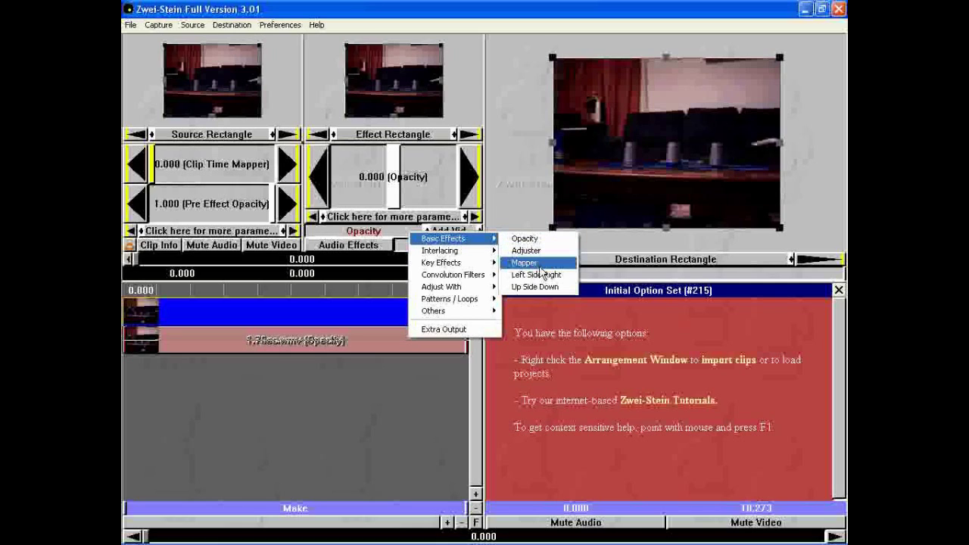
mouse_move(477, 265)
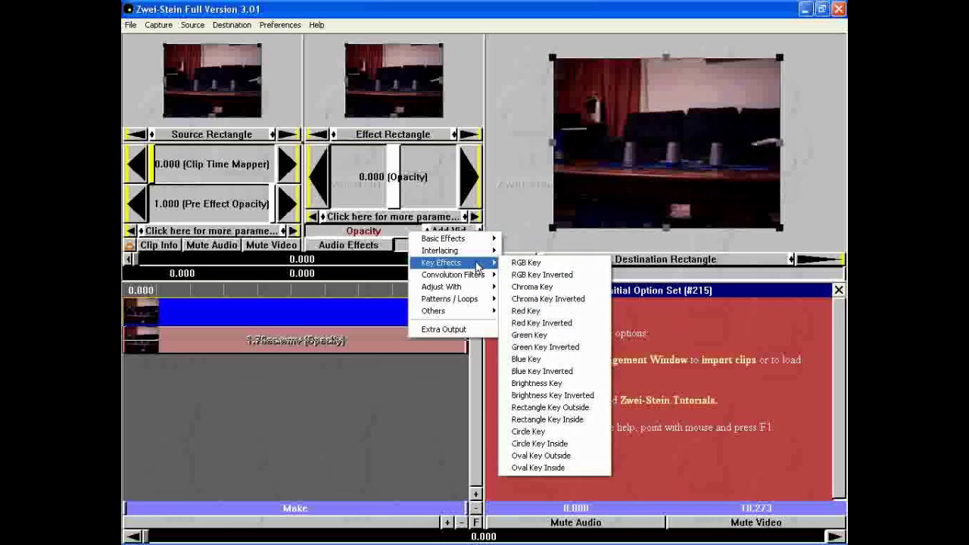
click(534, 265)
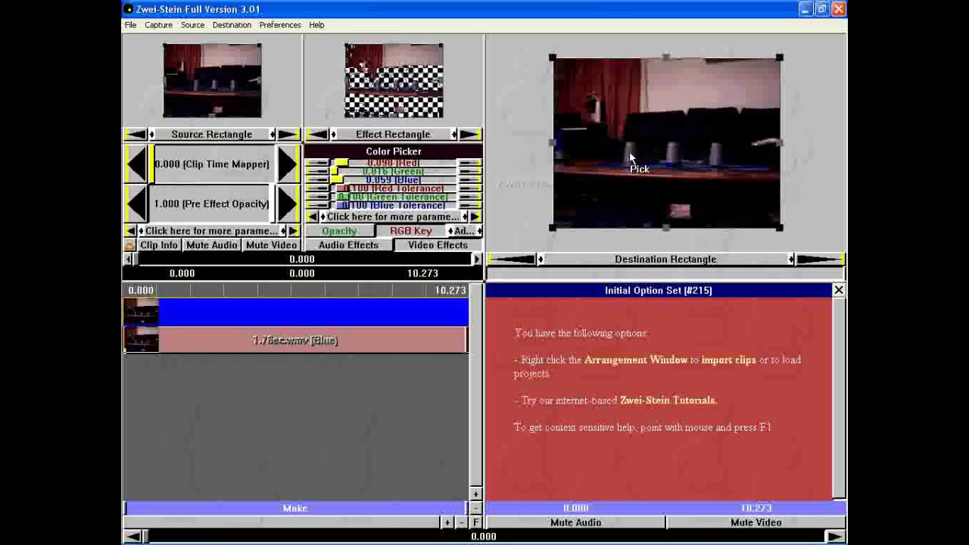
- Pick a black key colour (0.000 red, green, blue) from the preview and show the Destination Rectangle
click(654, 167)
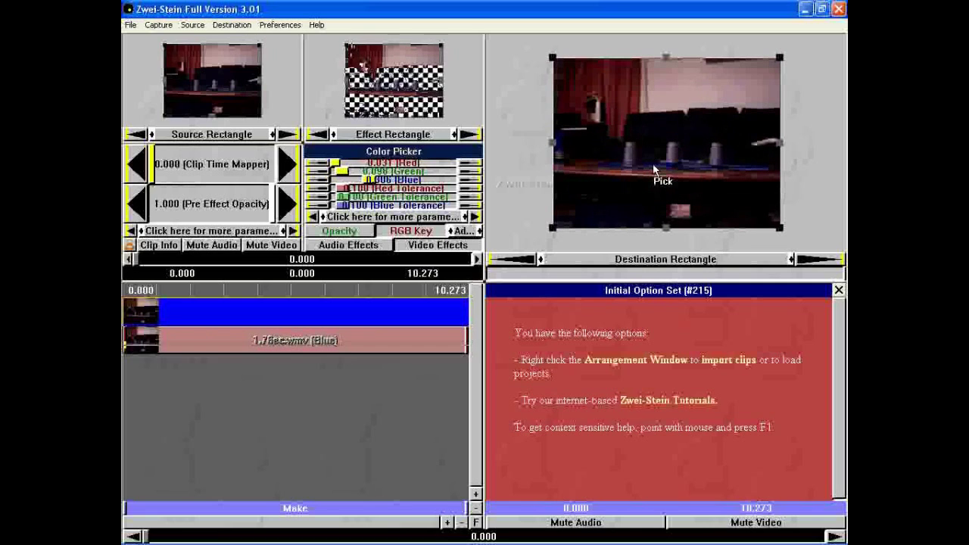
click(595, 85)
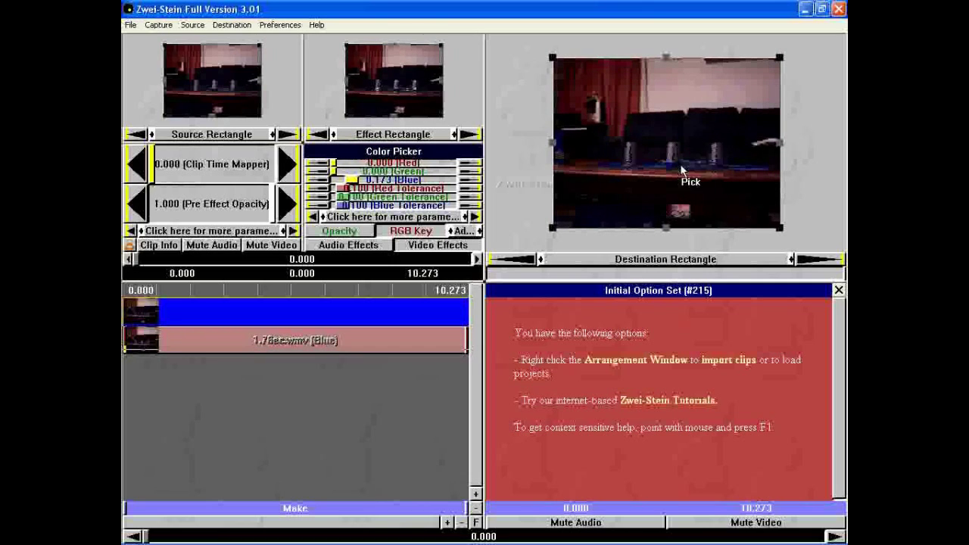
click(693, 171)
click(687, 179)
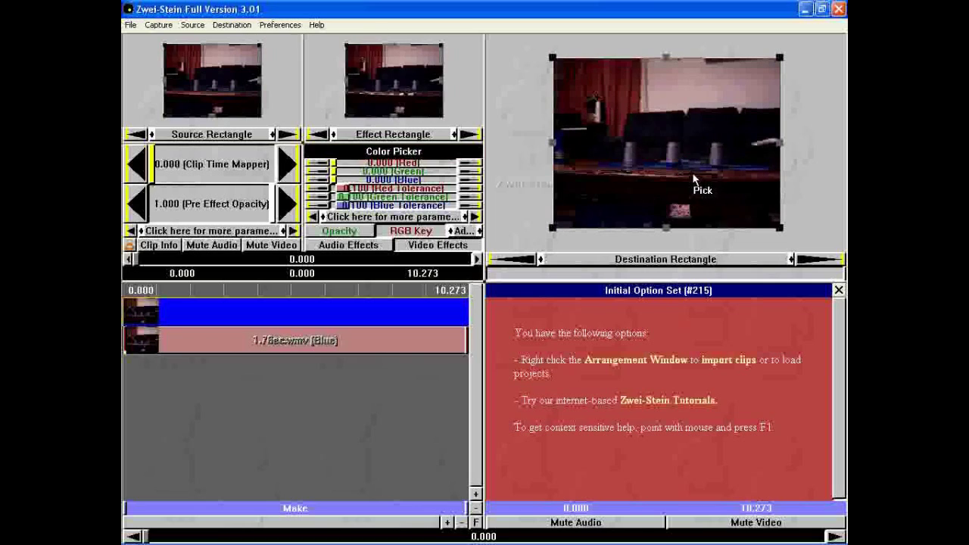
click(621, 175)
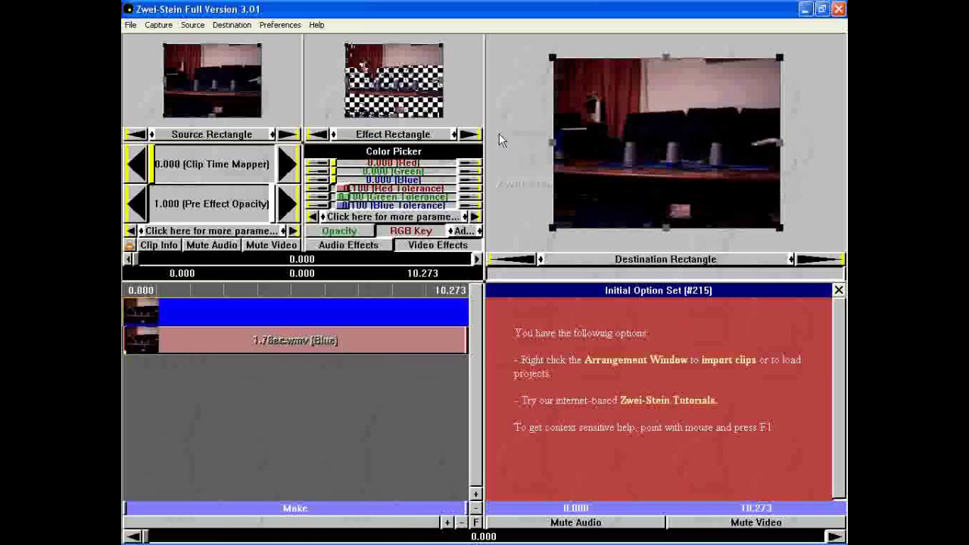
click(674, 194)
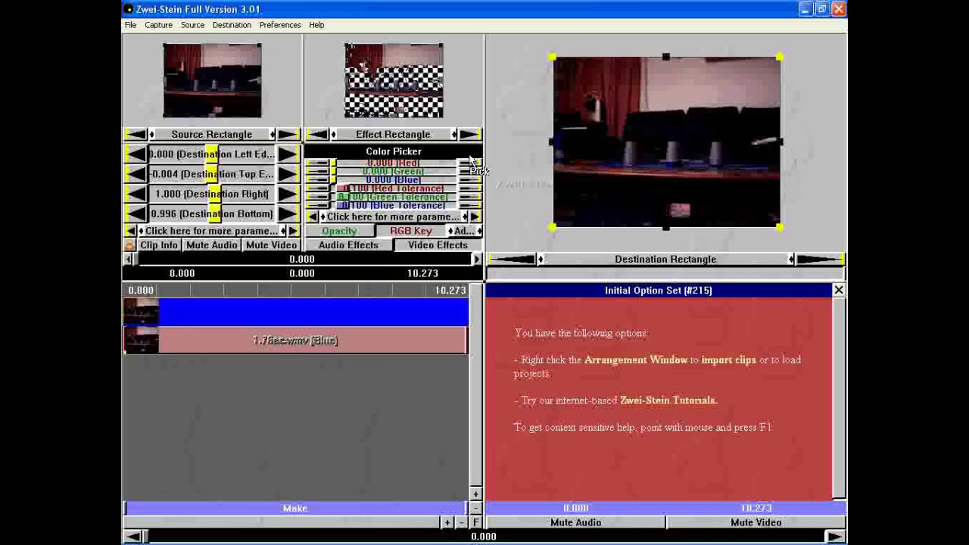
click(676, 156)
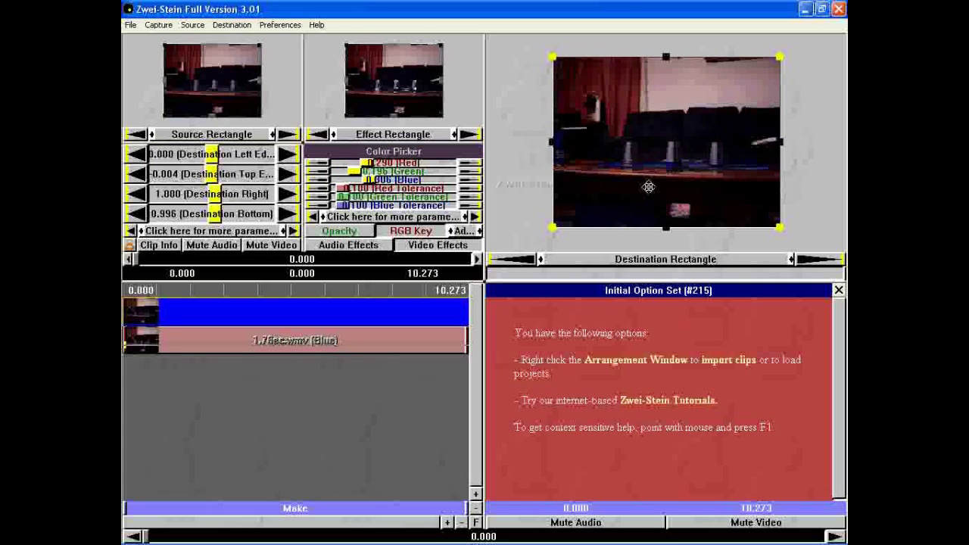
mouse_move(149, 535)
mouse_down()
mouse_move(625, 538)
mouse_move(143, 536)
mouse_up()
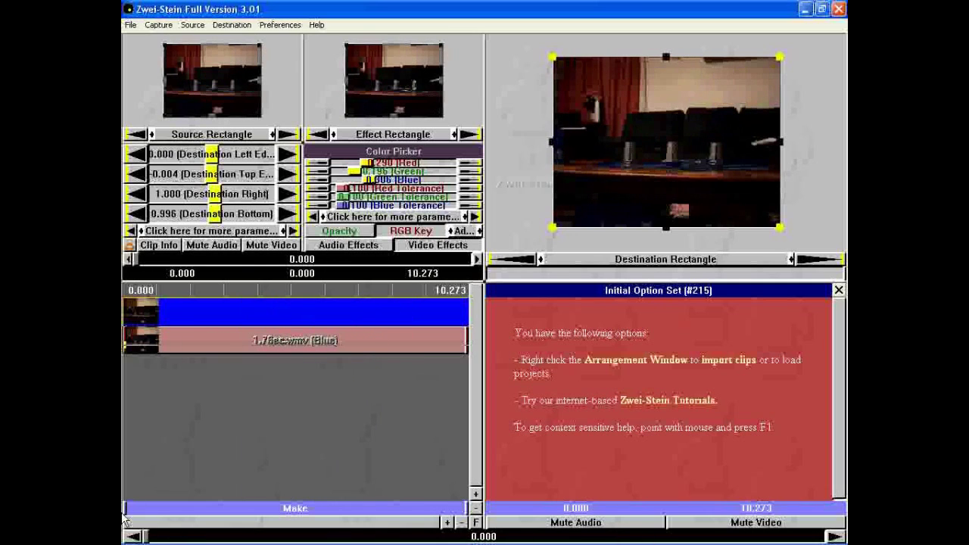
right_click(365, 166)
mouse_move(367, 173)
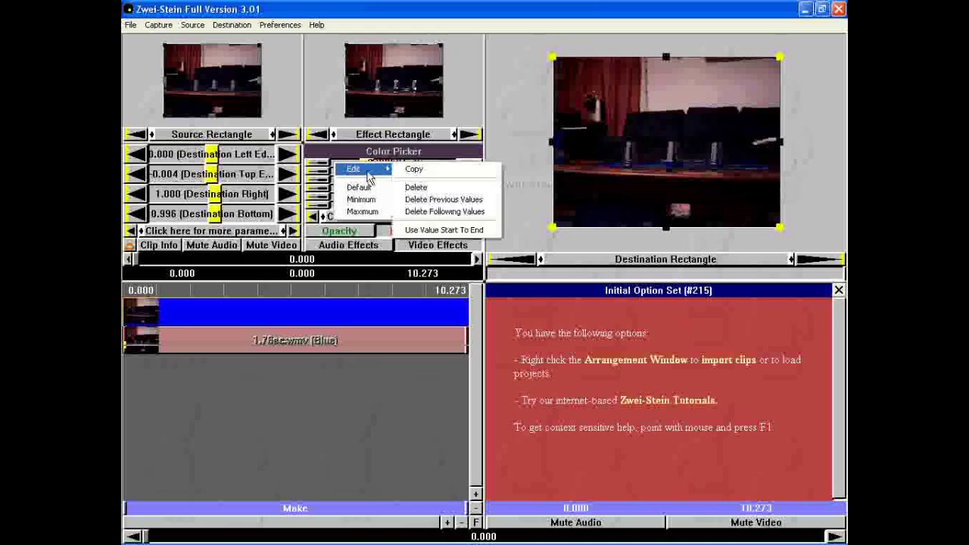
click(426, 194)
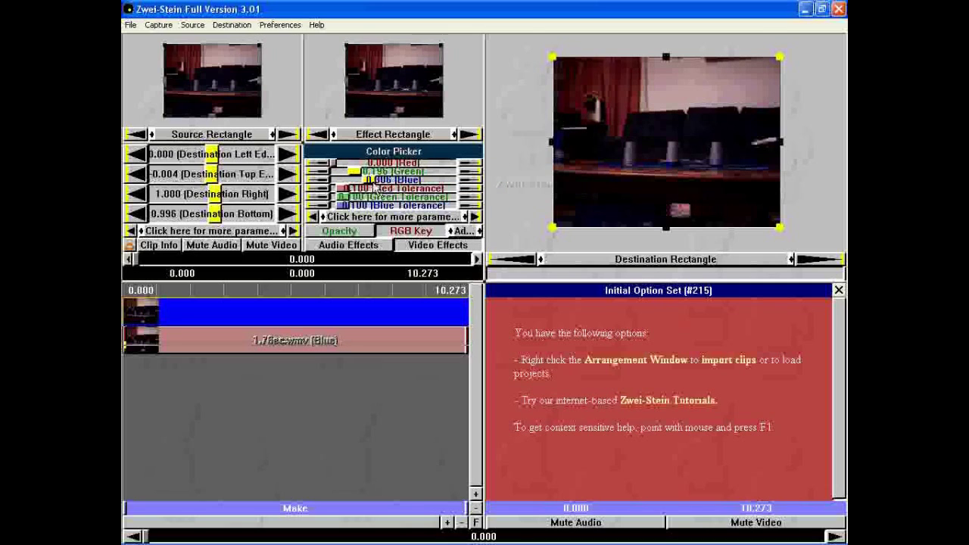
right_click(373, 188)
mouse_move(362, 189)
click(422, 207)
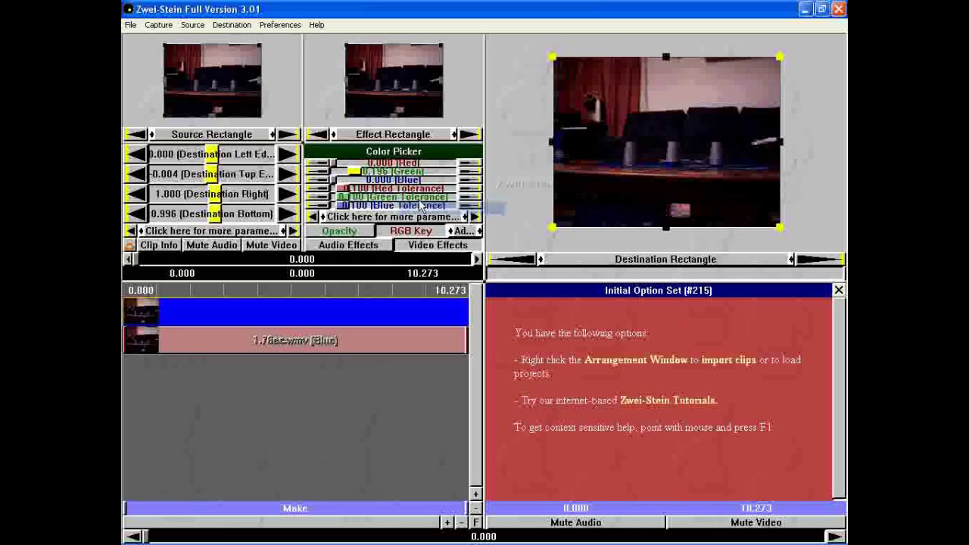
right_click(346, 171)
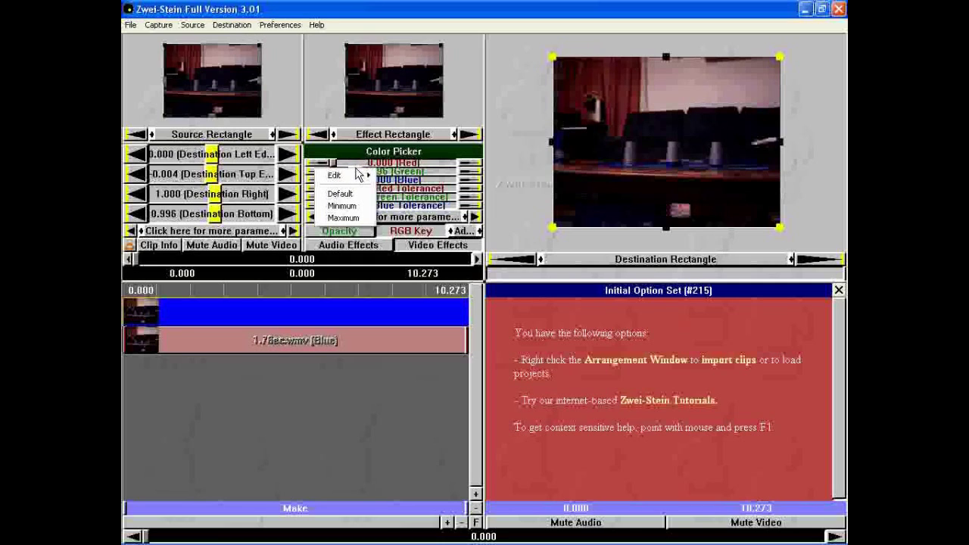
mouse_move(360, 175)
click(400, 194)
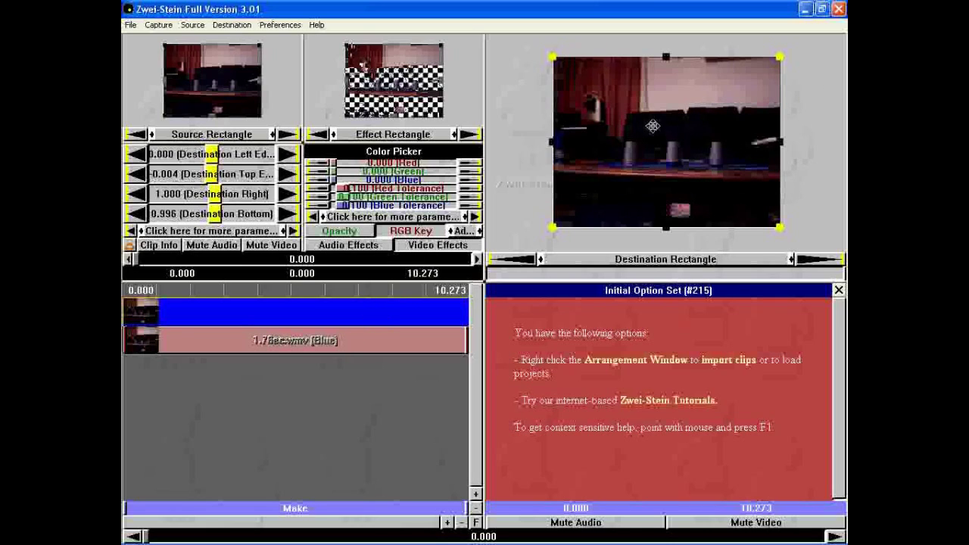
- Resize the destination rectangle to 0.284/0.033/0.953/0.500 edges, then advance to 2.709 seconds
drag(620, 159, 663, 135)
mouse_move(557, 231)
mouse_down()
mouse_move(564, 224)
mouse_move(547, 233)
mouse_move(575, 212)
mouse_move(548, 230)
mouse_up()
drag(666, 227, 666, 177)
drag(787, 179, 748, 142)
drag(689, 129, 704, 121)
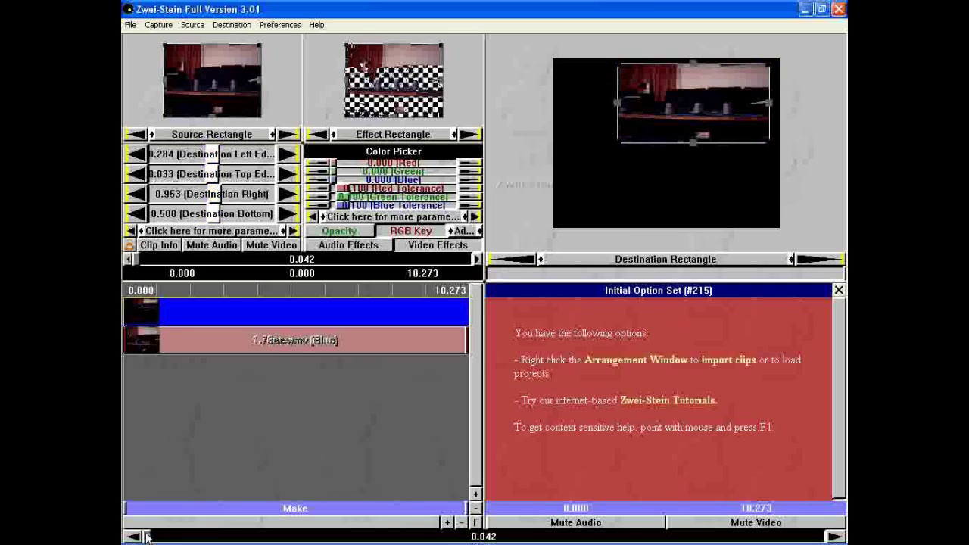
drag(147, 536, 321, 530)
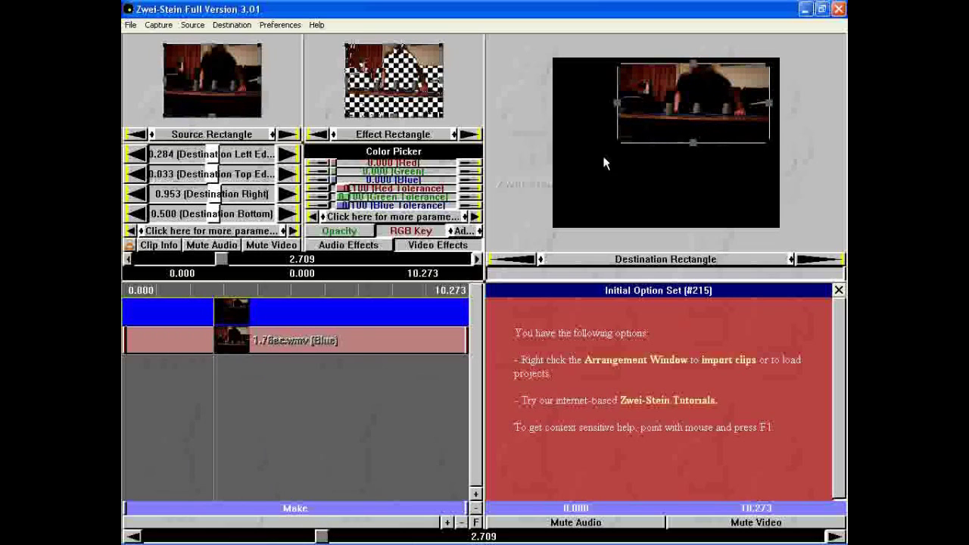
- Stretch the overlay's Destination Rectangle to full frame at 2.709 s
drag(623, 141, 600, 160)
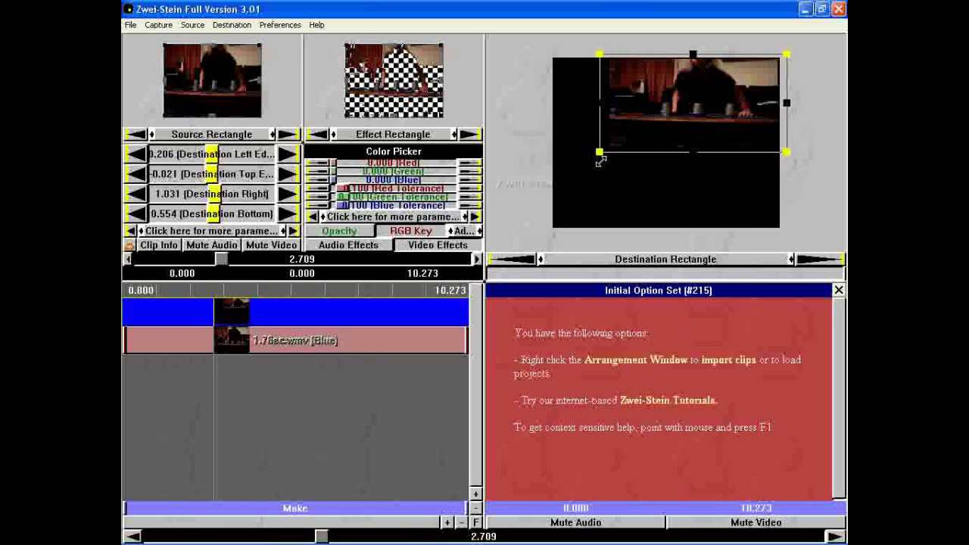
drag(684, 138, 683, 227)
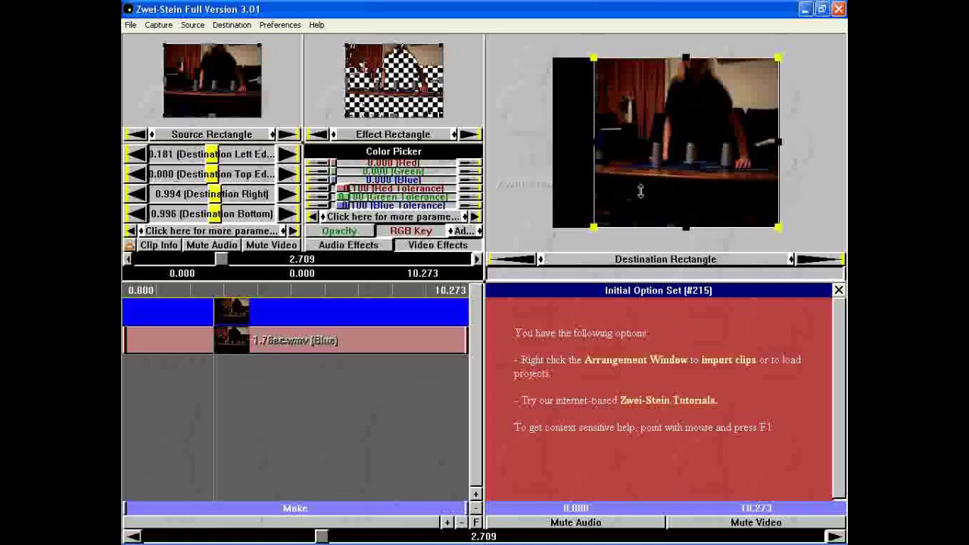
drag(596, 142, 552, 142)
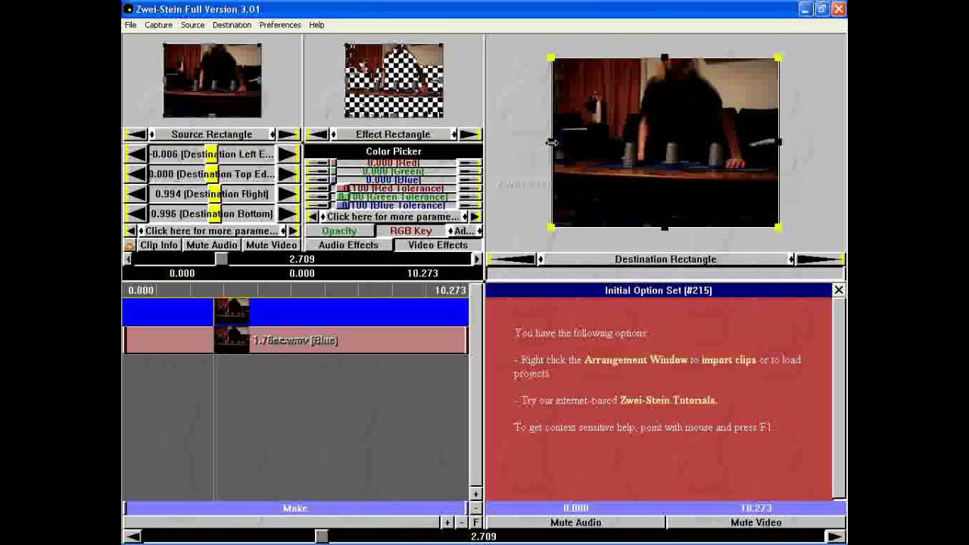
- Make the overlay oversized at 5.440 s and a tiny centred square at 6.069 s
drag(321, 536, 492, 538)
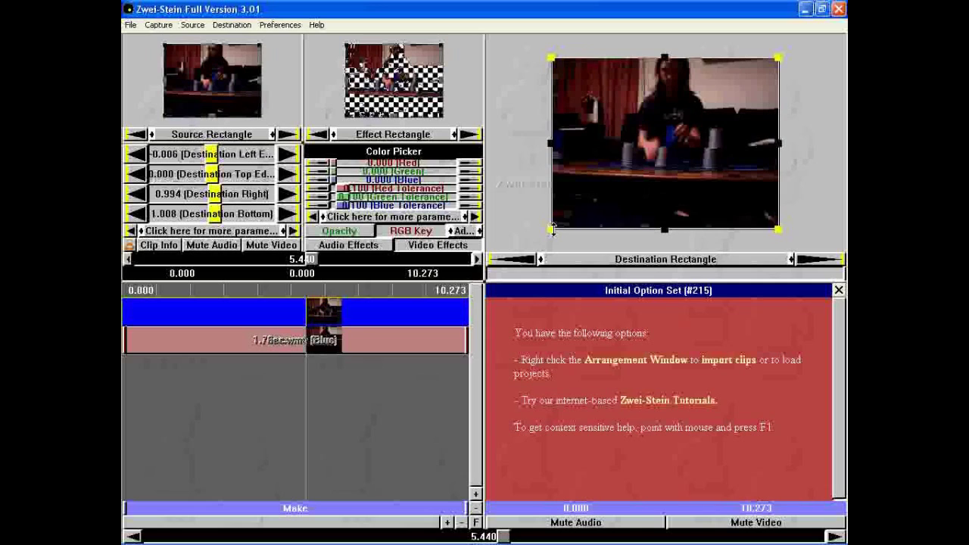
drag(553, 230, 383, 333)
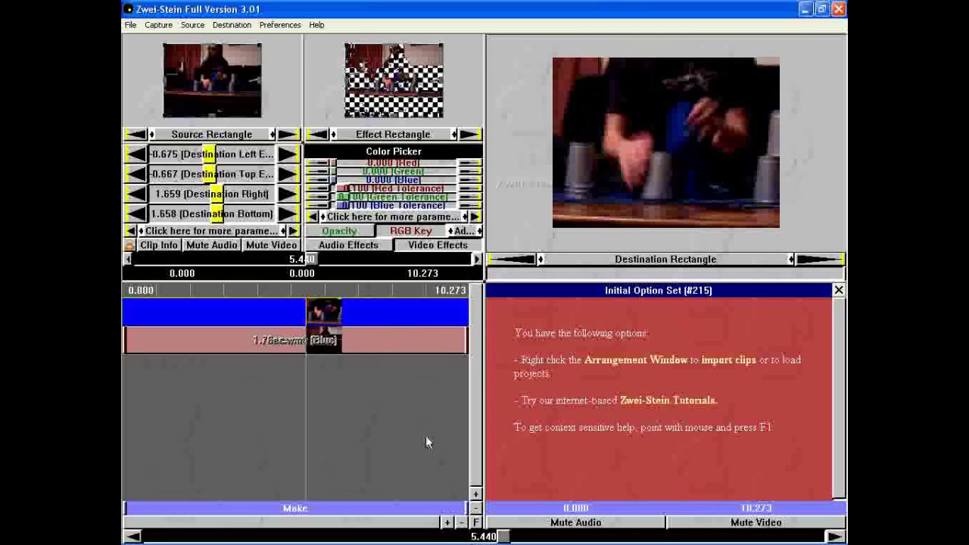
drag(503, 537, 545, 537)
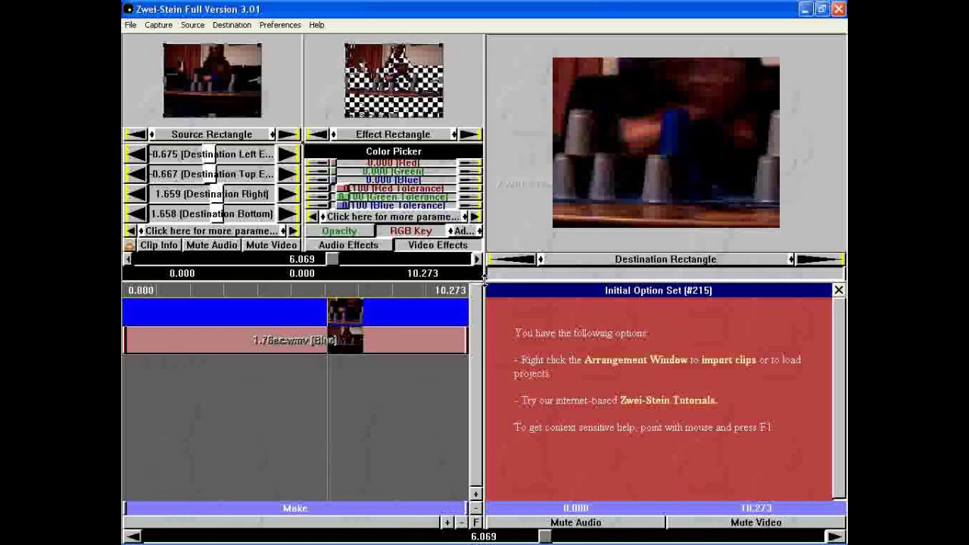
drag(482, 280, 261, 493)
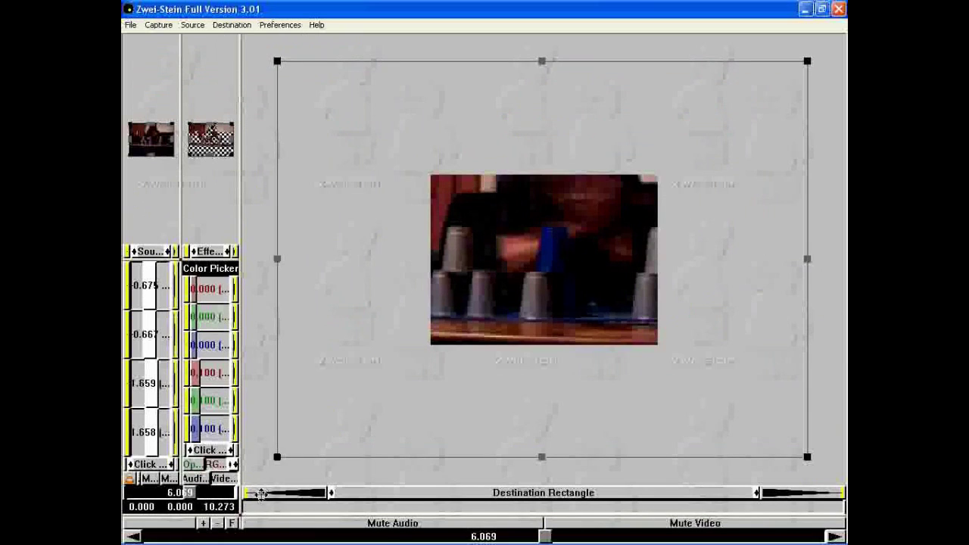
drag(278, 458, 522, 277)
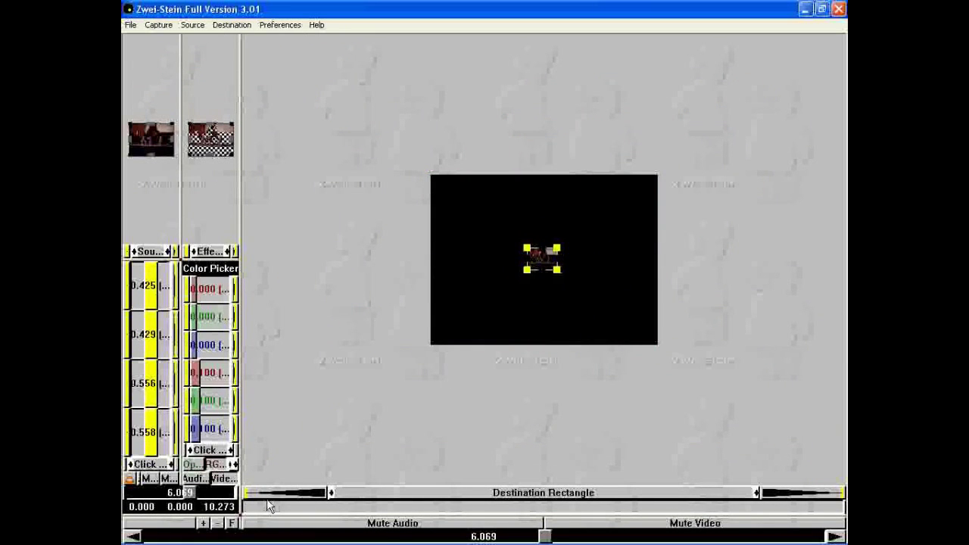
drag(239, 515, 547, 273)
- Scrub the timeline from 0.000 to 6.848 s to preview the inset's animation
click(386, 536)
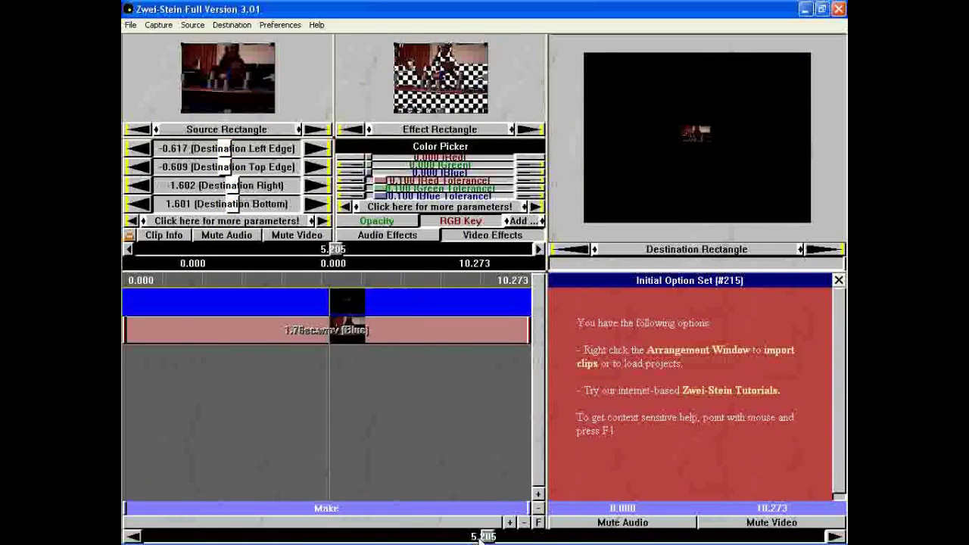
click(127, 536)
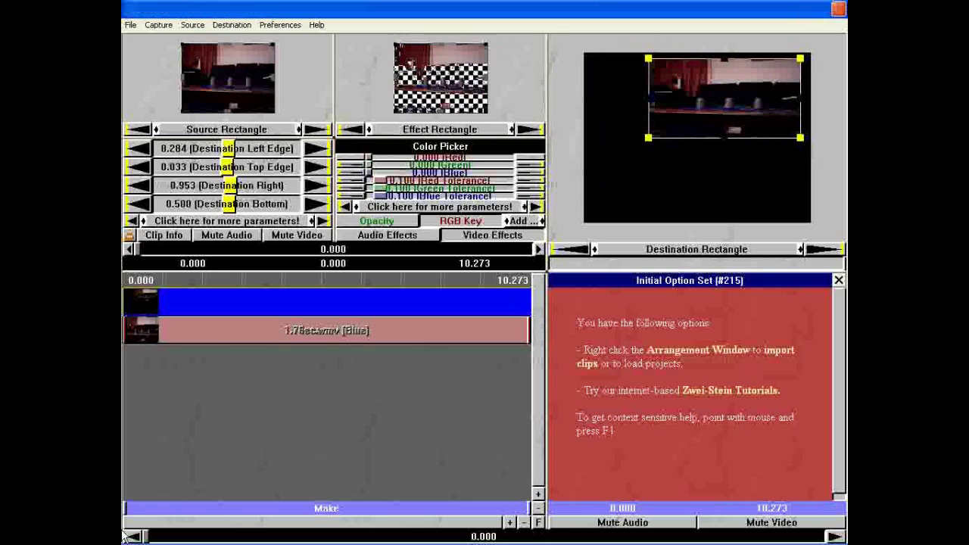
drag(134, 536, 595, 535)
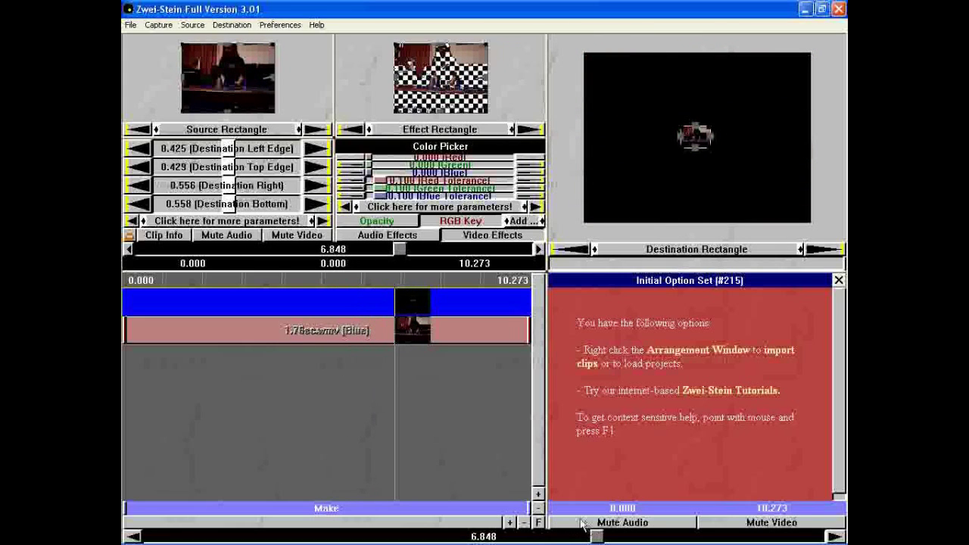
- Import the 2.31 video clip, listing all file types as thumbnails
mouse_move(249, 423)
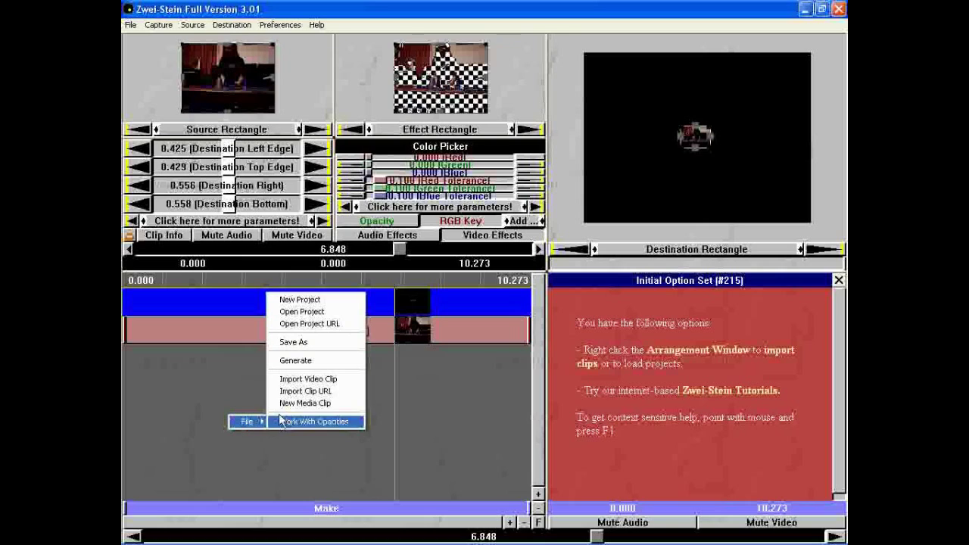
click(310, 378)
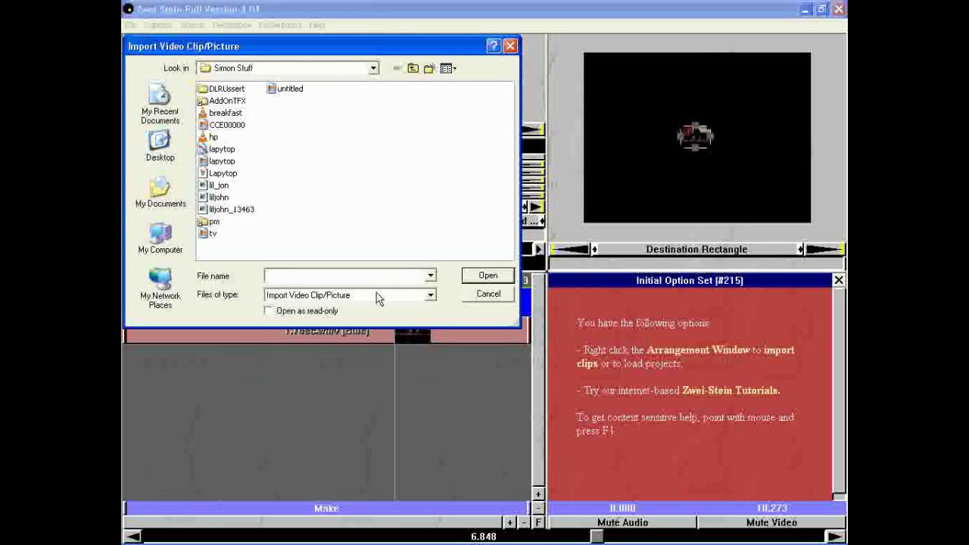
click(356, 318)
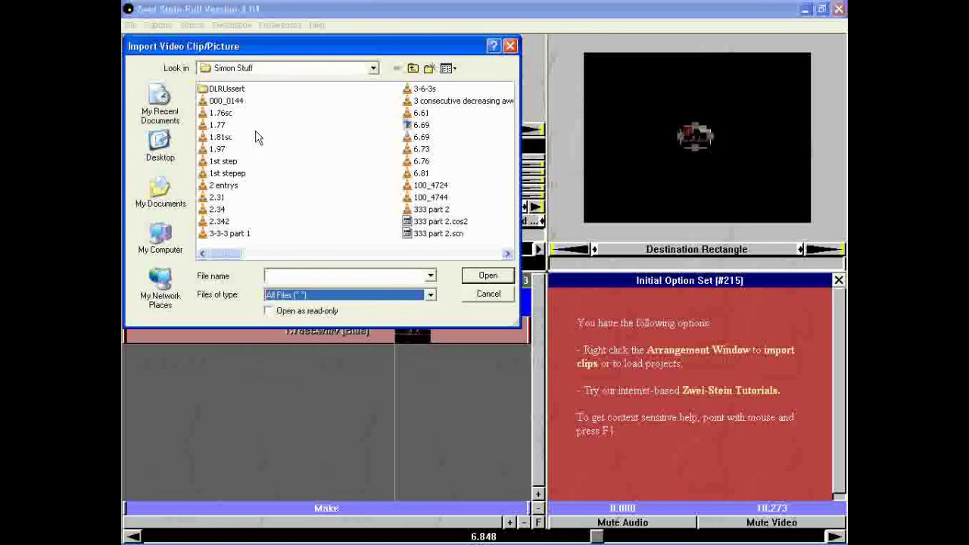
click(448, 69)
click(468, 81)
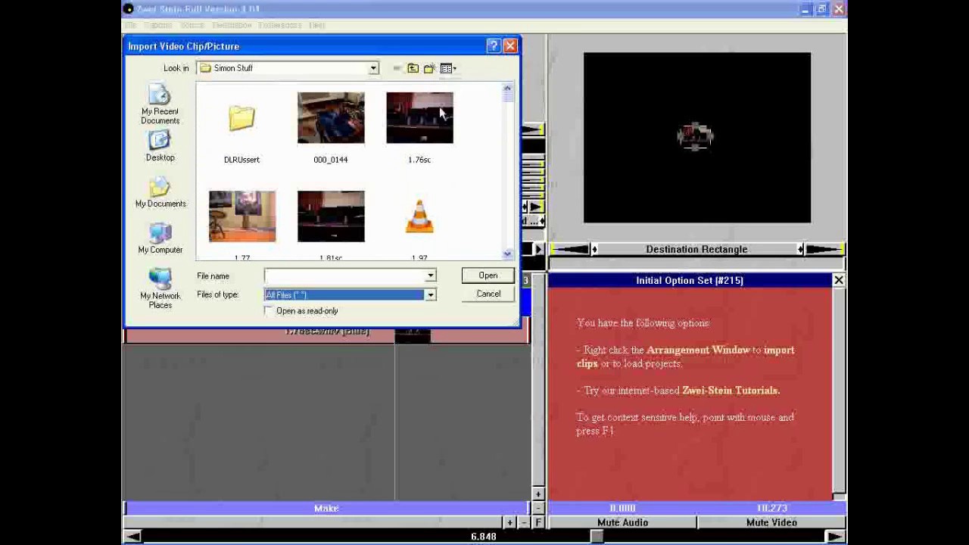
drag(505, 104, 504, 108)
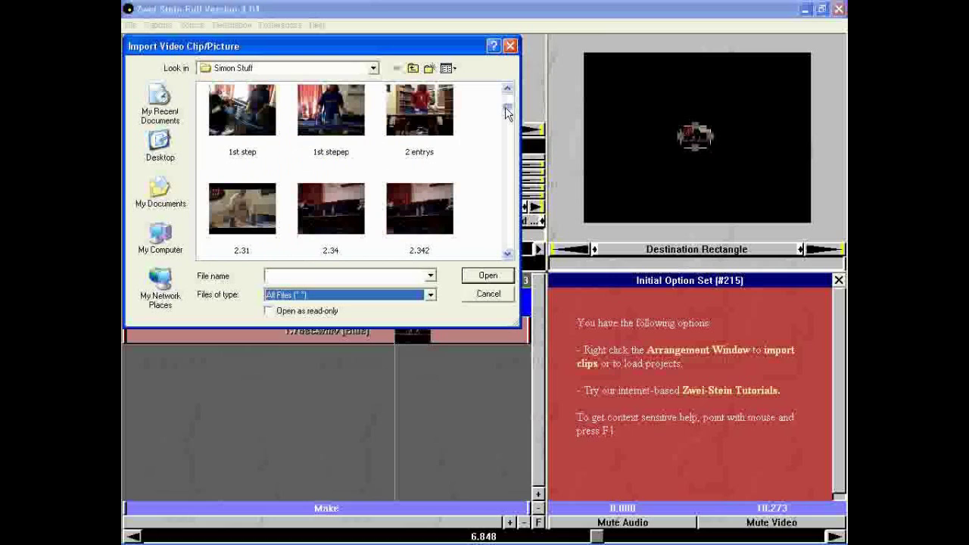
double_click(226, 214)
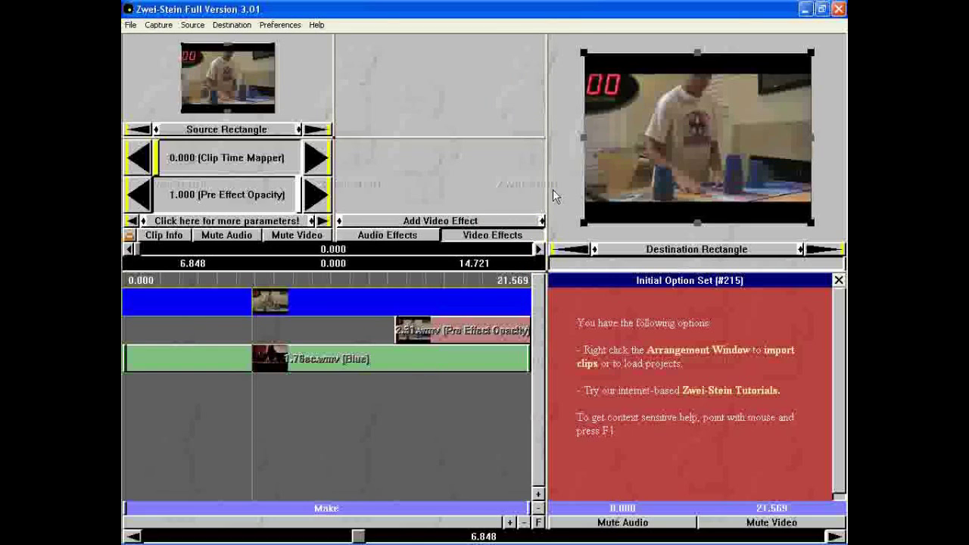
- Start the new clip at the playhead and keep its destination near full frame
drag(418, 333, 288, 330)
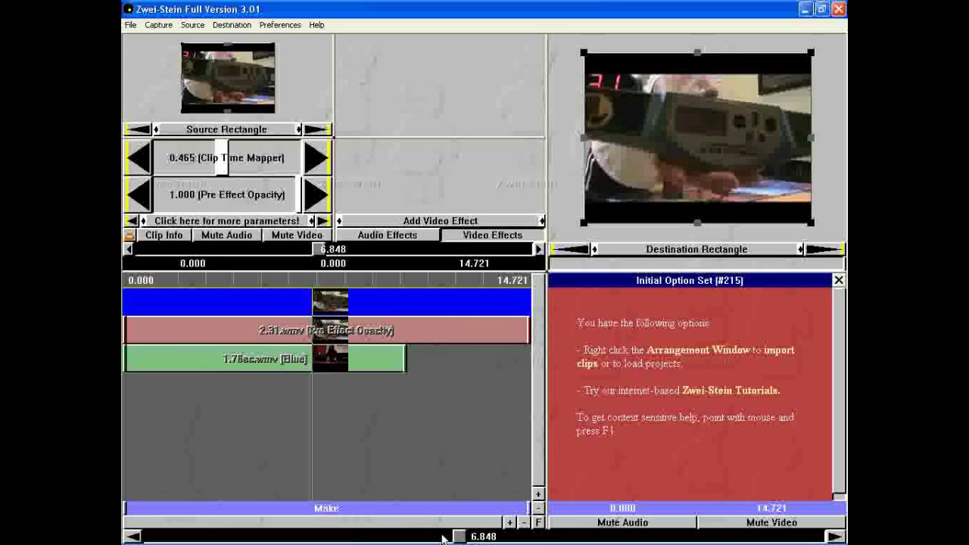
drag(457, 536, 144, 514)
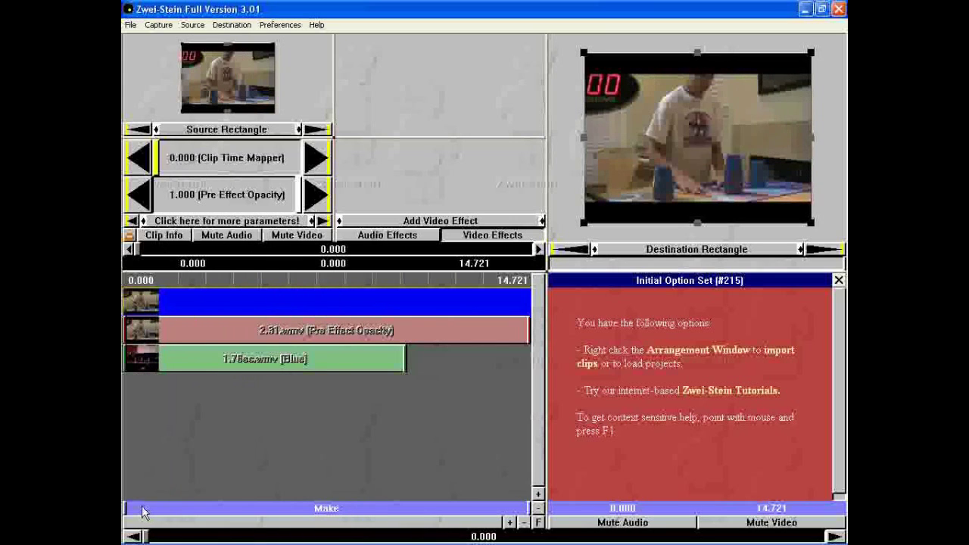
drag(679, 175, 688, 140)
- Nudge the clip's frame right and send 2.51s.wmv to the bottom track
click(688, 146)
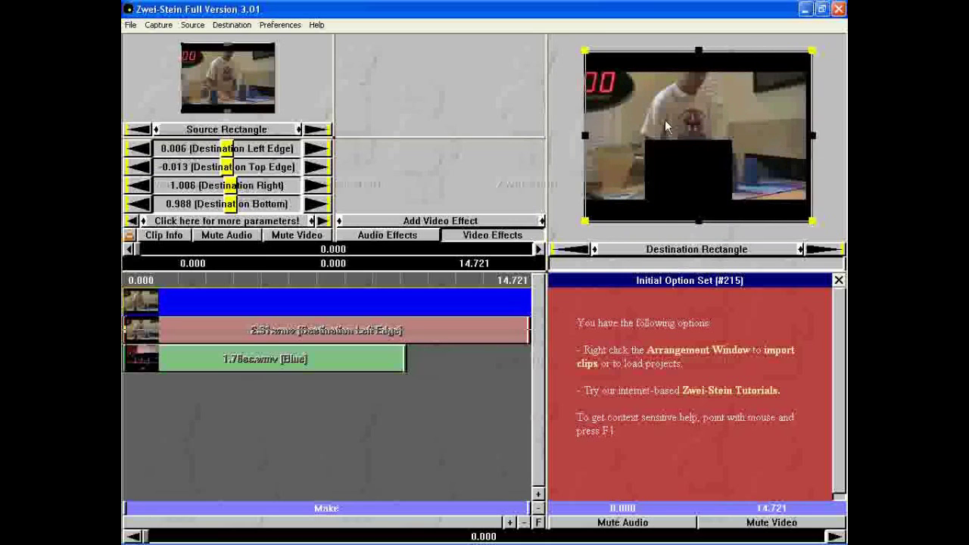
right_click(316, 325)
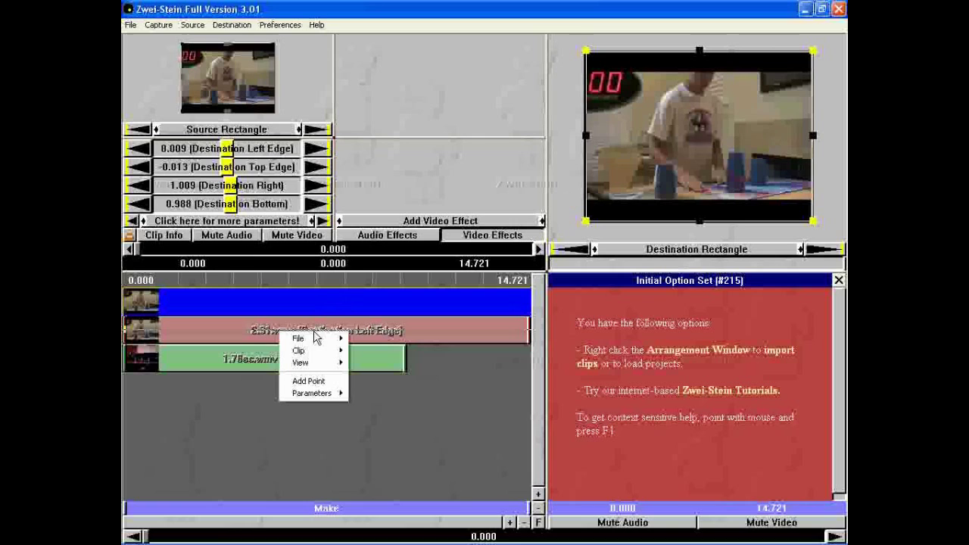
mouse_move(320, 358)
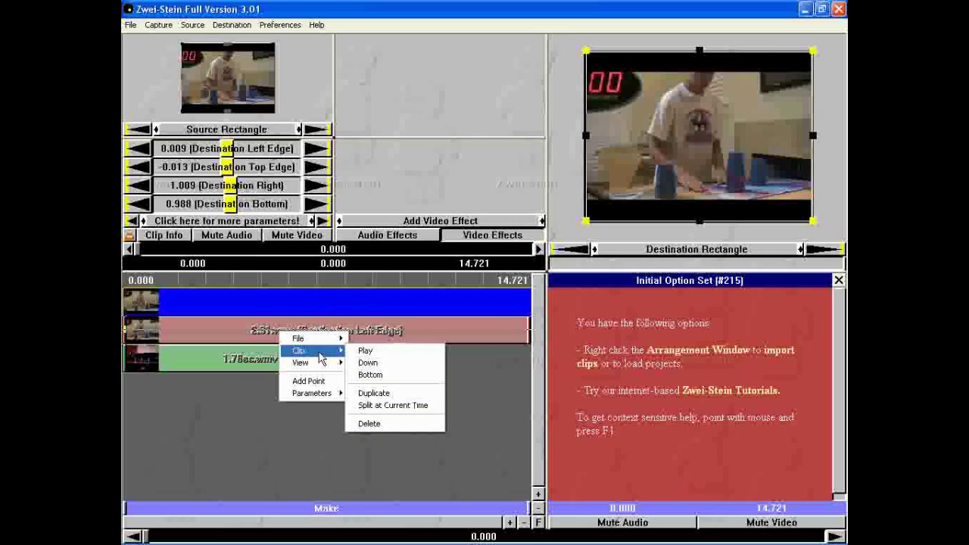
click(369, 374)
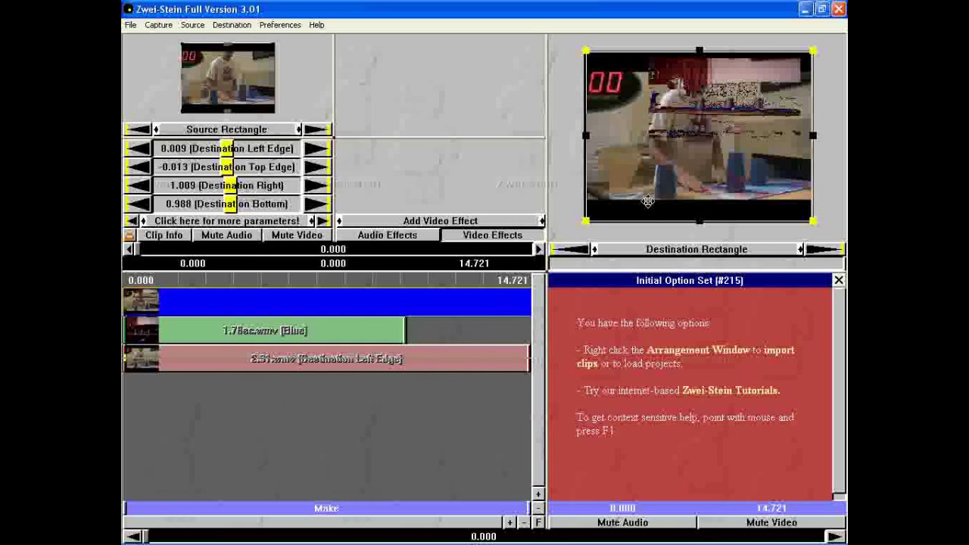
- Shrink 2.51s.wmv to a lower-right inset with edges 0.547, 0.567, 0.978, 0.996
mouse_move(656, 191)
mouse_down()
mouse_move(678, 169)
mouse_move(653, 191)
mouse_up()
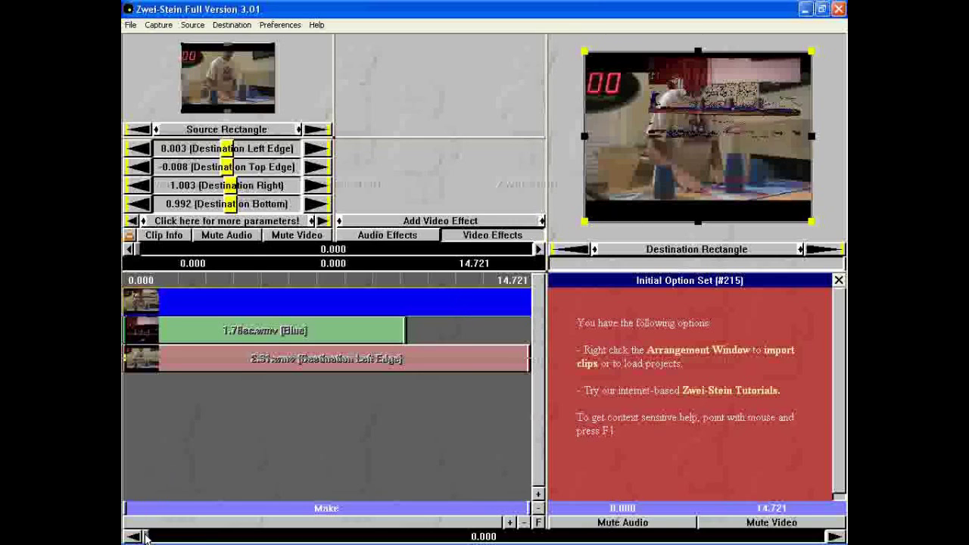
drag(147, 538, 252, 538)
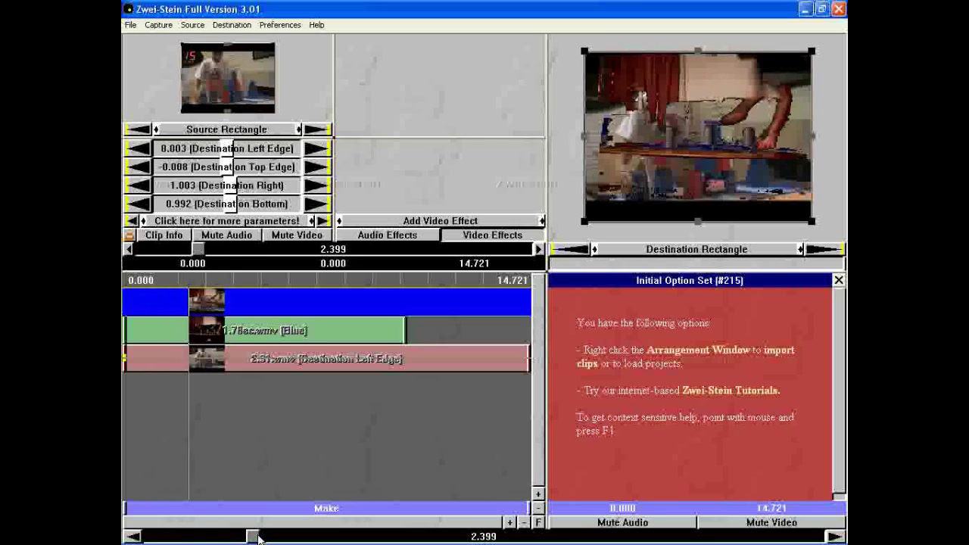
drag(258, 538, 134, 532)
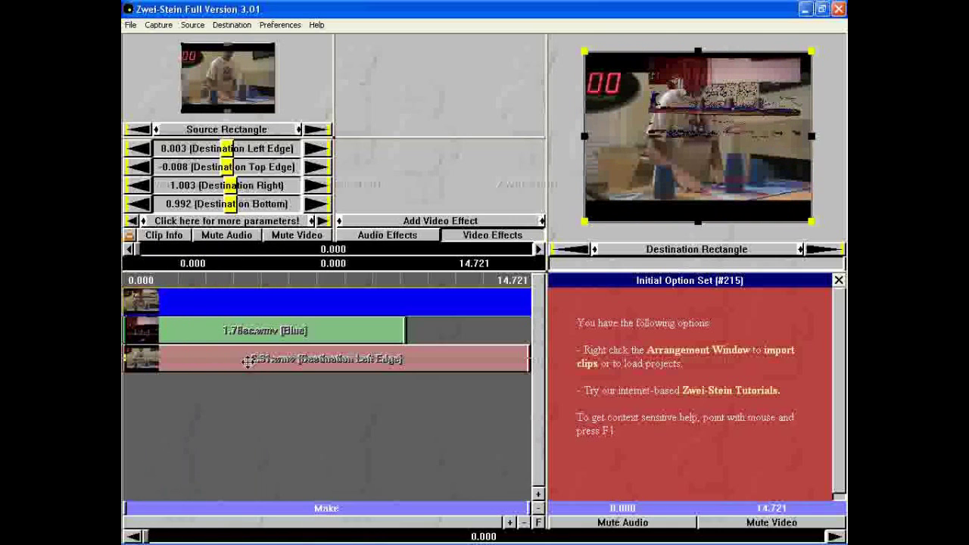
drag(583, 220, 765, 208)
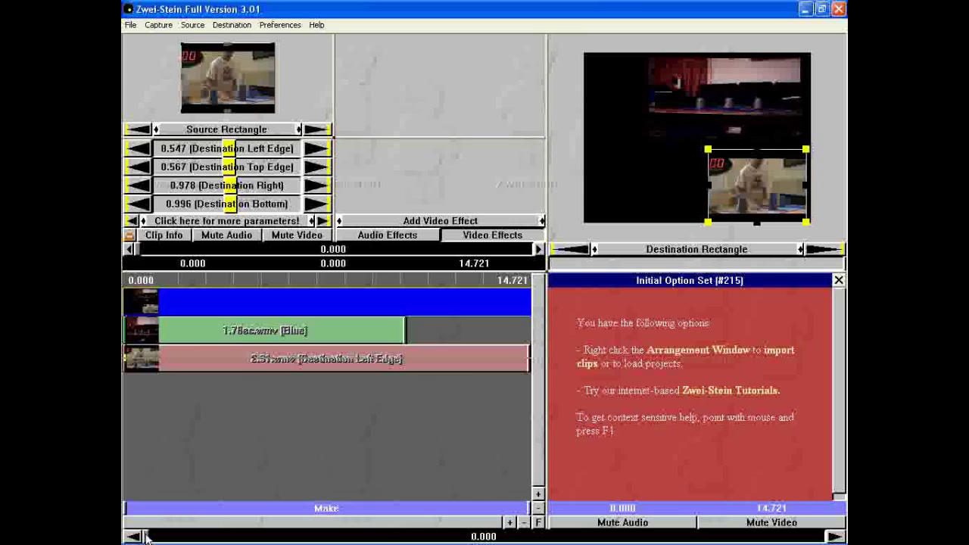
- Preview the composite, then trim 2.51s.wmv to end at 10.273 s
drag(147, 536, 511, 537)
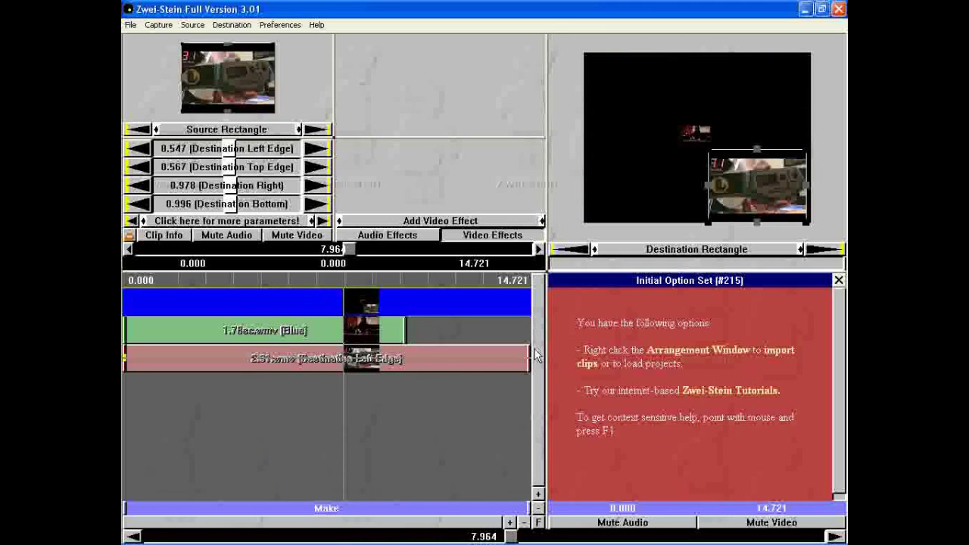
drag(528, 350, 405, 350)
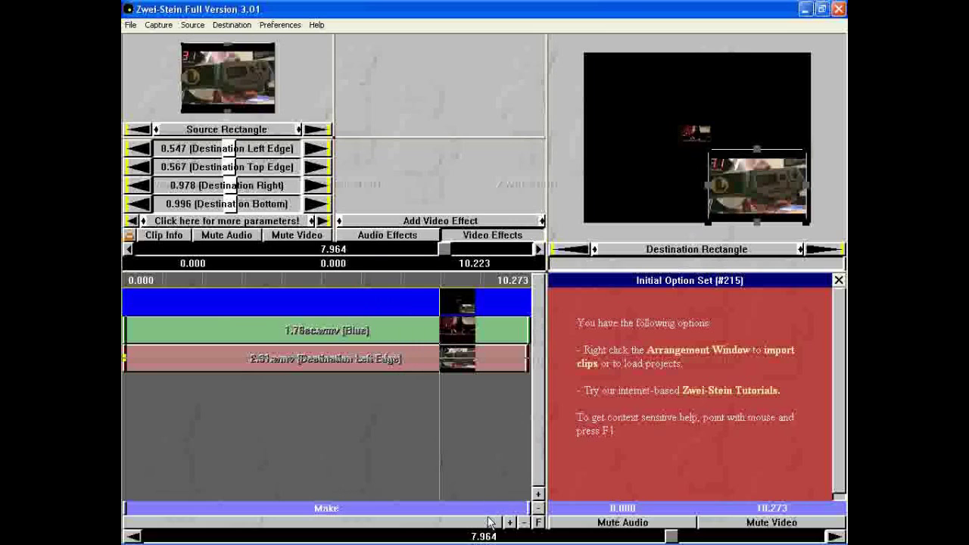
- Start a video clip import showing all file types as thumbnails and pick a clip
mouse_move(323, 413)
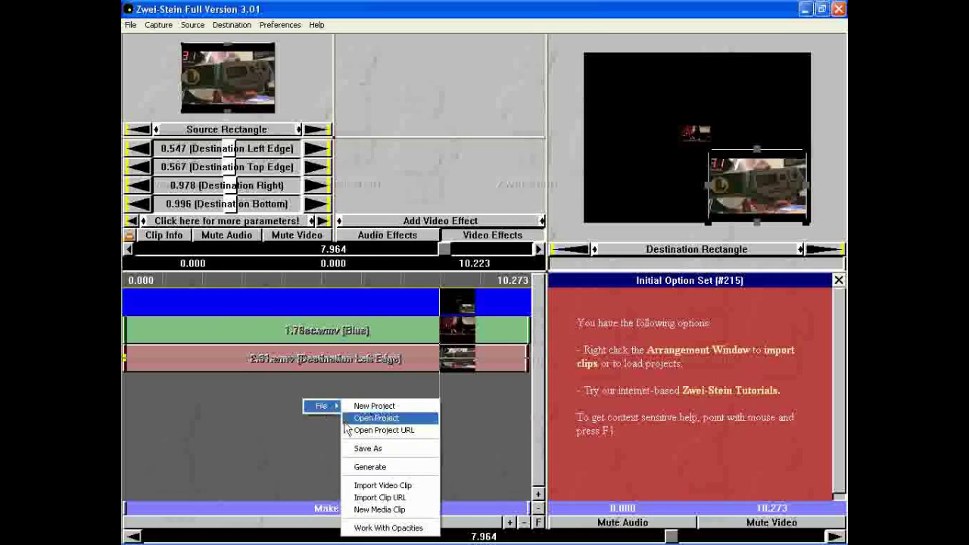
click(378, 484)
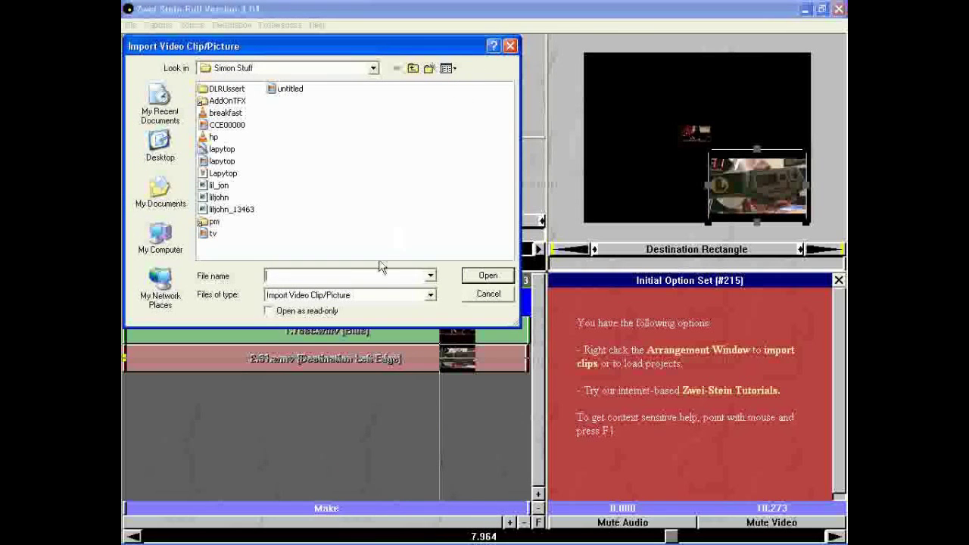
click(366, 295)
click(344, 313)
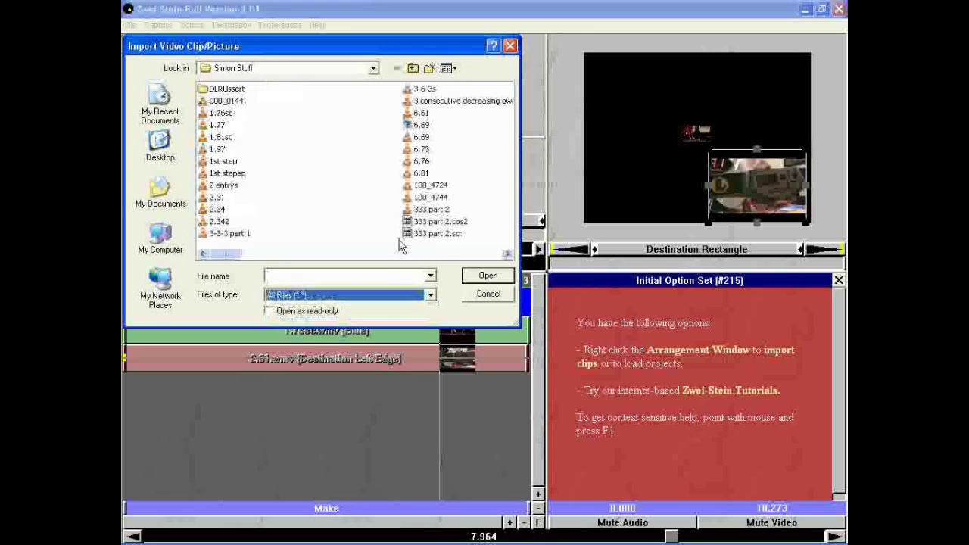
click(455, 69)
click(463, 84)
mouse_move(505, 104)
mouse_down()
mouse_move(508, 115)
mouse_move(507, 103)
mouse_up()
double_click(429, 99)
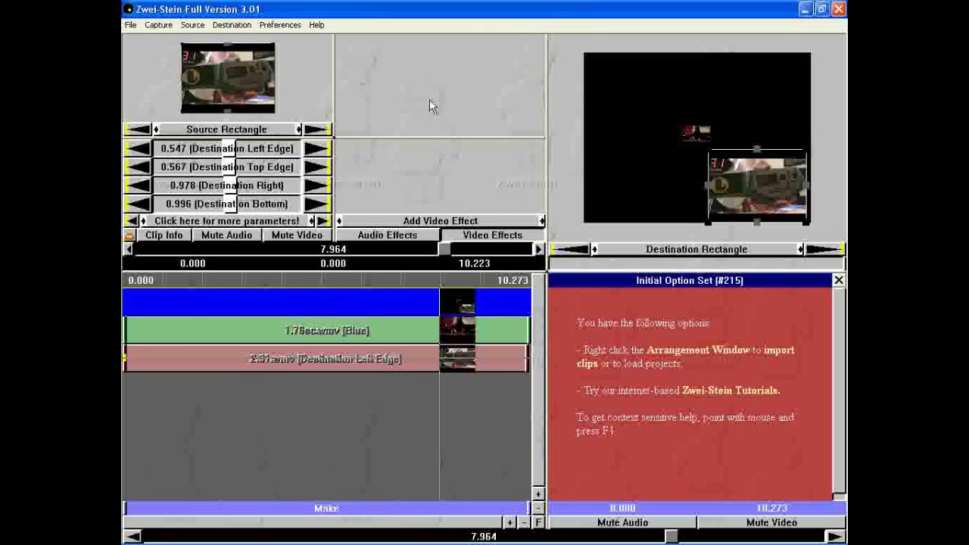
- Repeat the import with all files as thumbnails and import 6.69.wmv
right_click(433, 399)
mouse_move(434, 407)
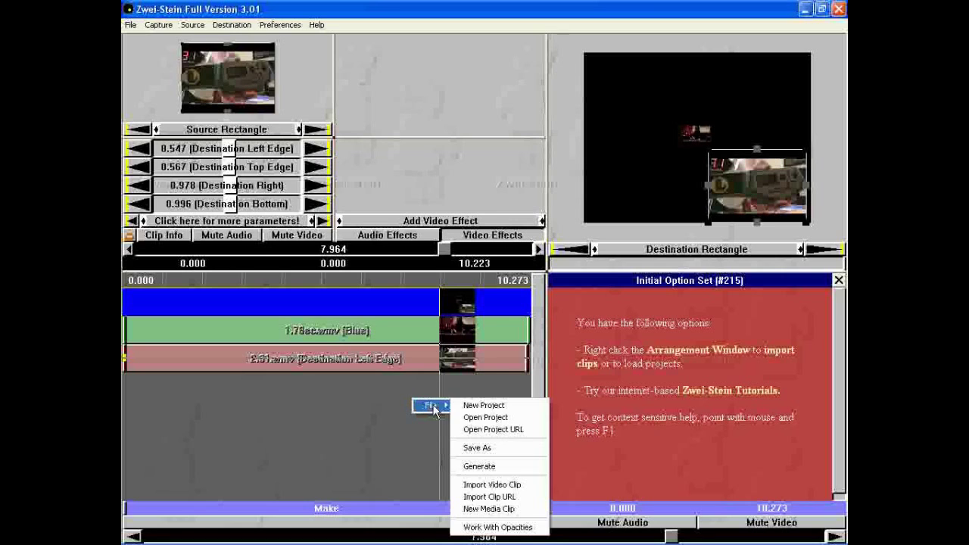
click(493, 484)
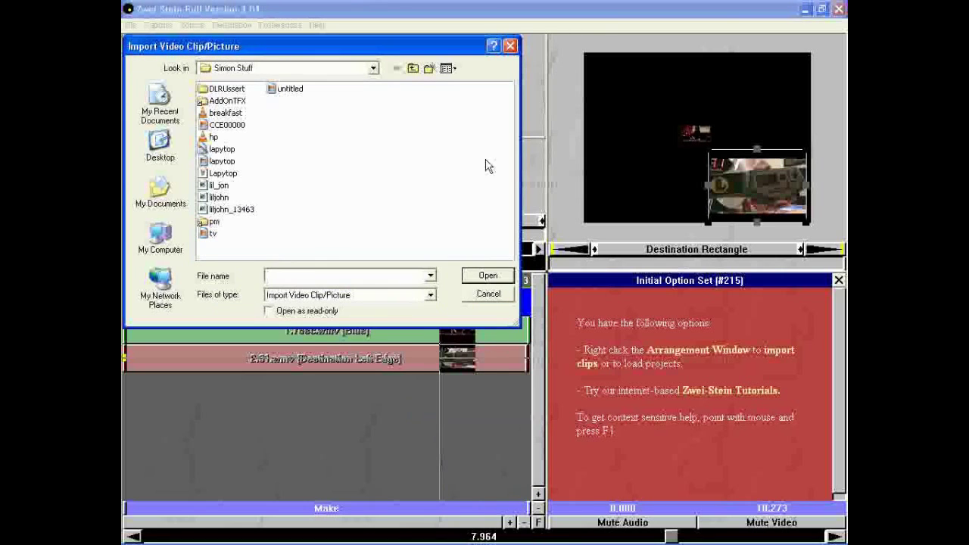
click(429, 293)
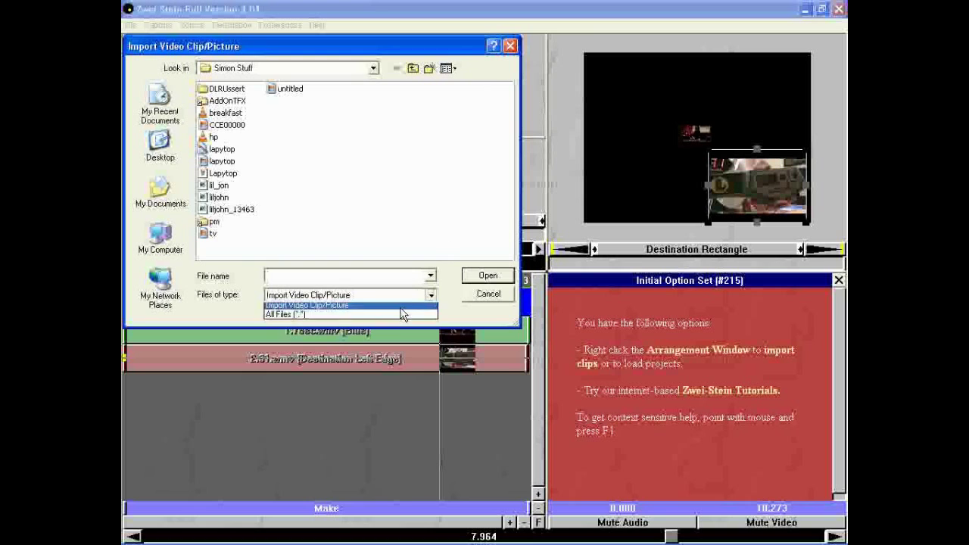
click(391, 319)
click(447, 69)
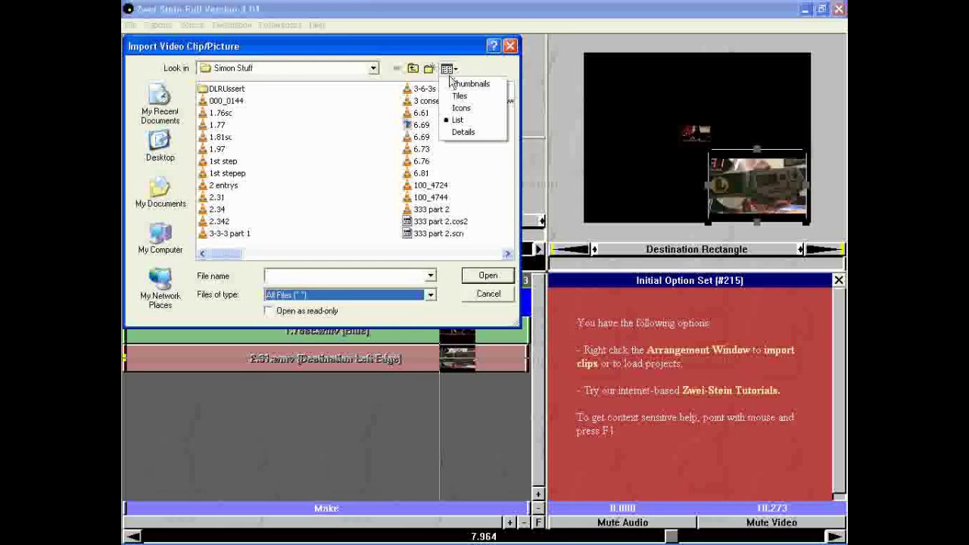
click(465, 81)
scroll(511, 124, down, 4)
scroll(511, 123, down, 1)
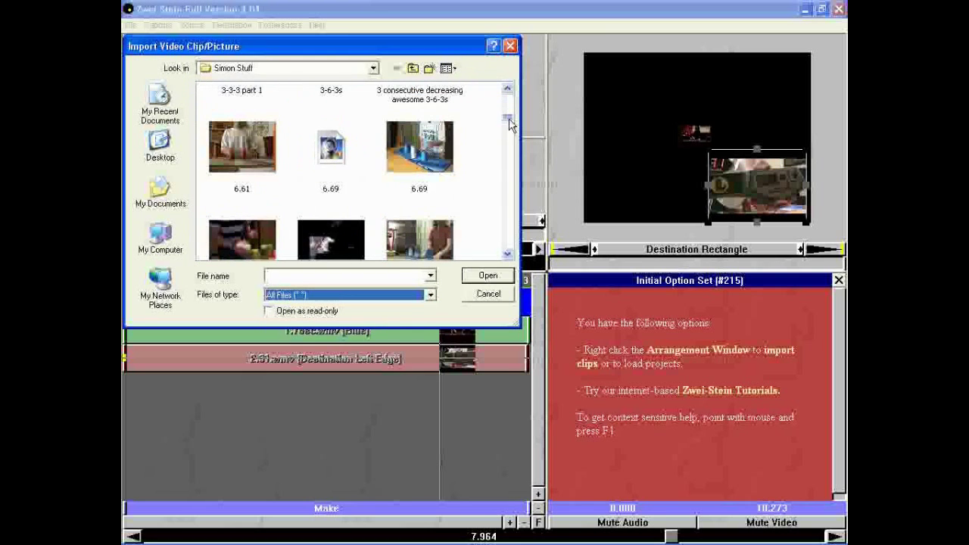
double_click(442, 149)
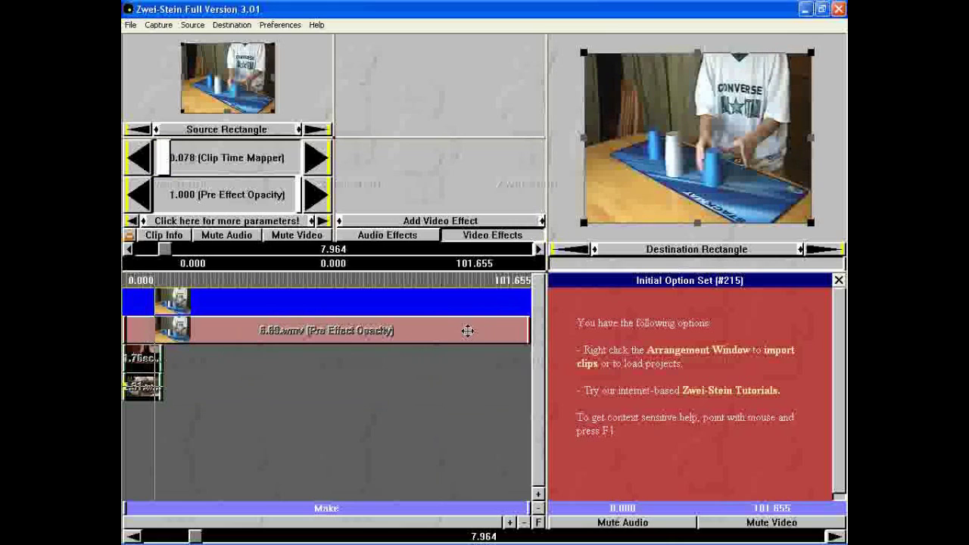
- Trim 6.69.wmv to 10.273 s and make it a top-left inset (0.006, 0.017, 0.412, 0.421)
drag(542, 333, 168, 338)
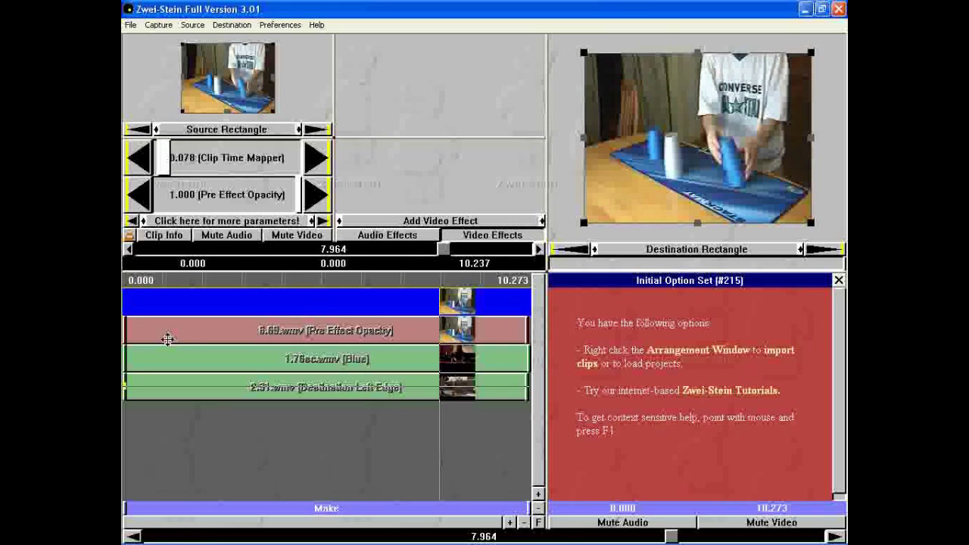
drag(671, 538, 418, 537)
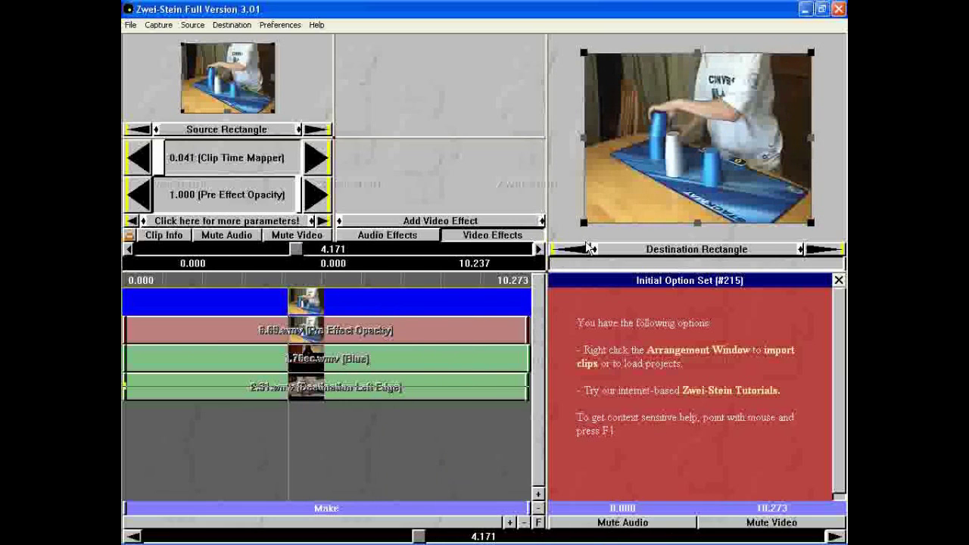
drag(581, 222, 664, 113)
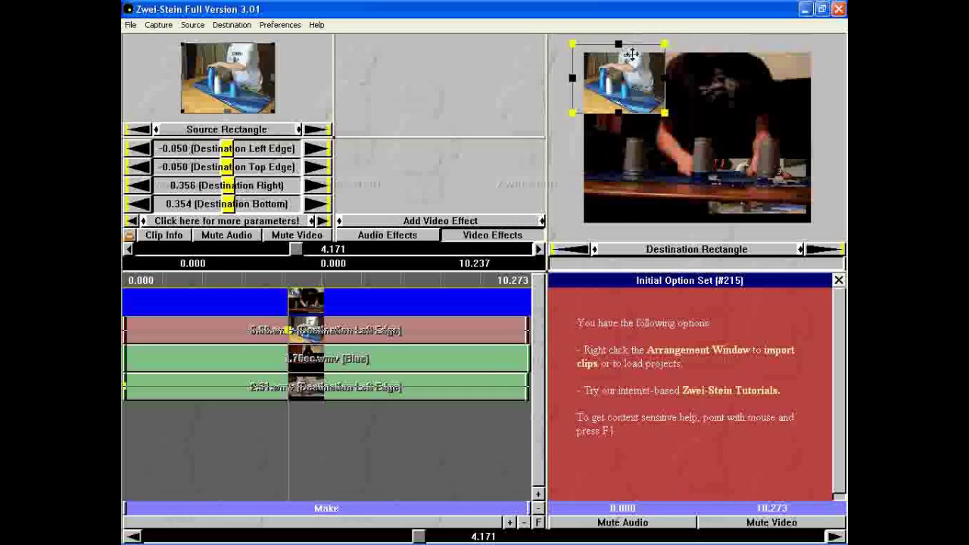
mouse_move(631, 53)
mouse_down()
mouse_move(651, 76)
mouse_move(644, 65)
mouse_up()
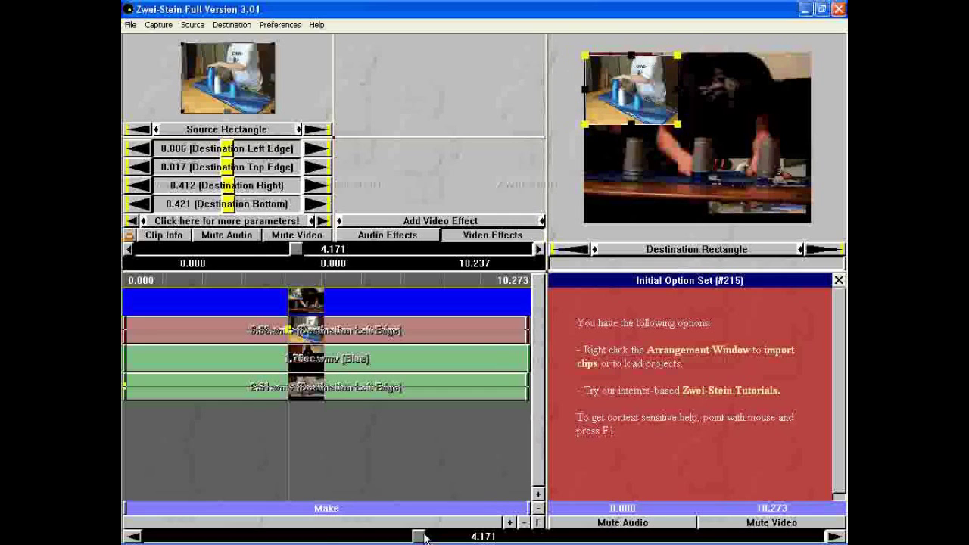
drag(423, 537, 125, 533)
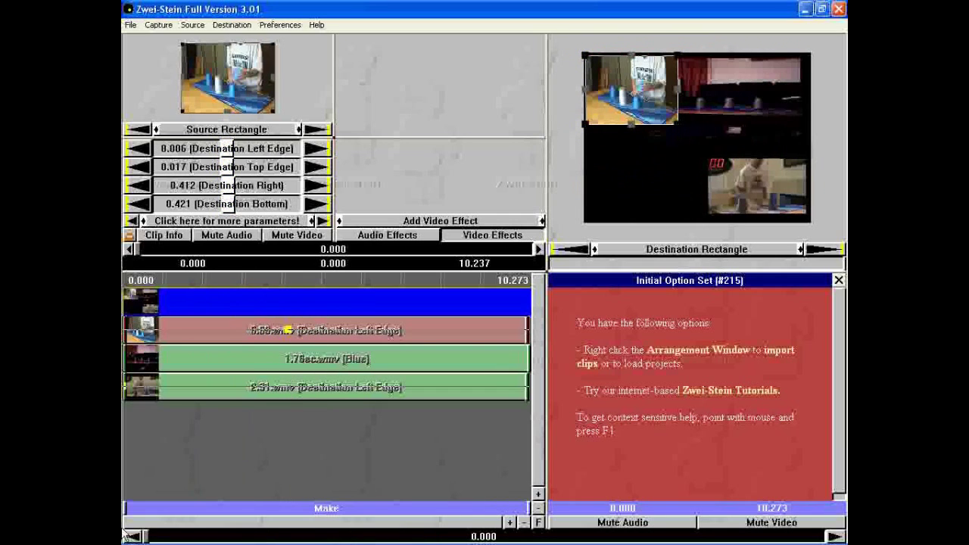
- Add a Convolution Filters > Blur effect to the 6.69.wmv inset
click(436, 226)
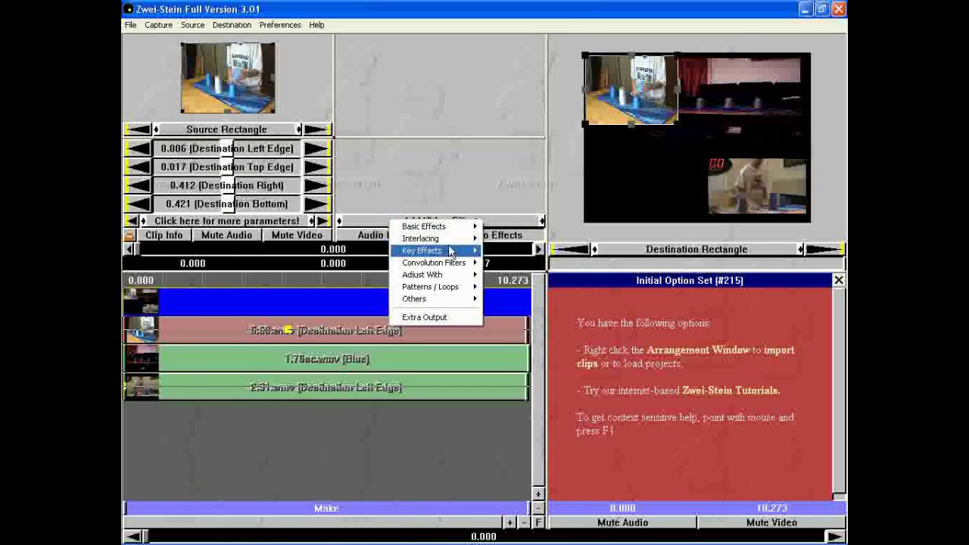
mouse_move(454, 269)
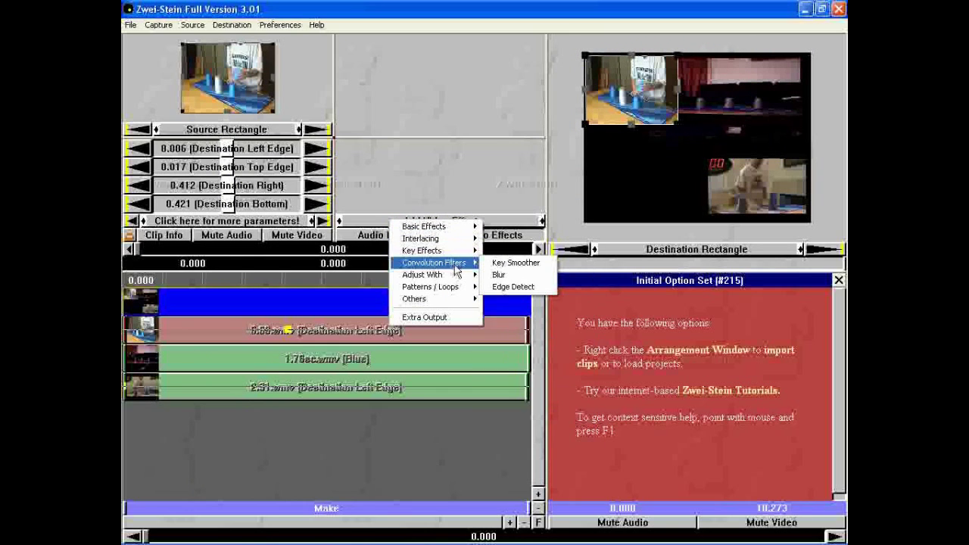
click(518, 277)
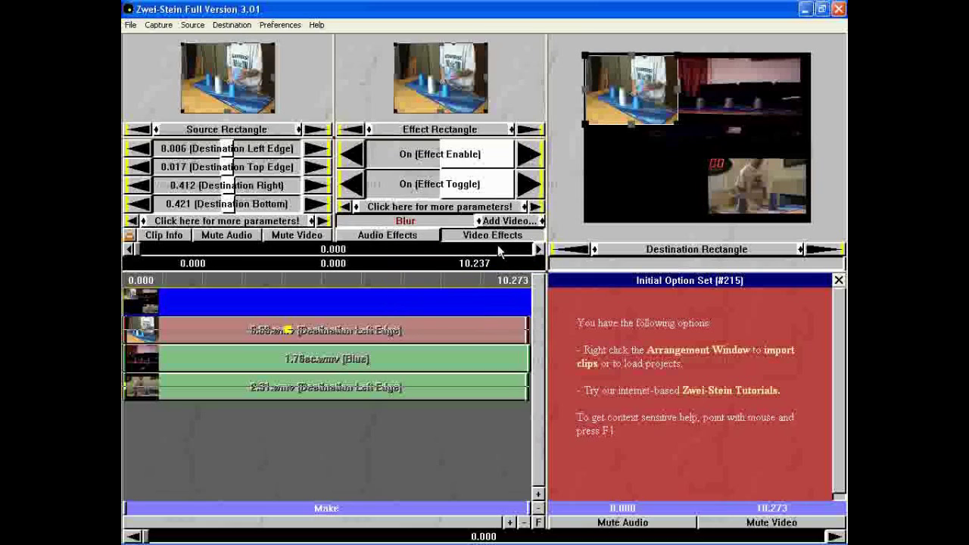
click(473, 156)
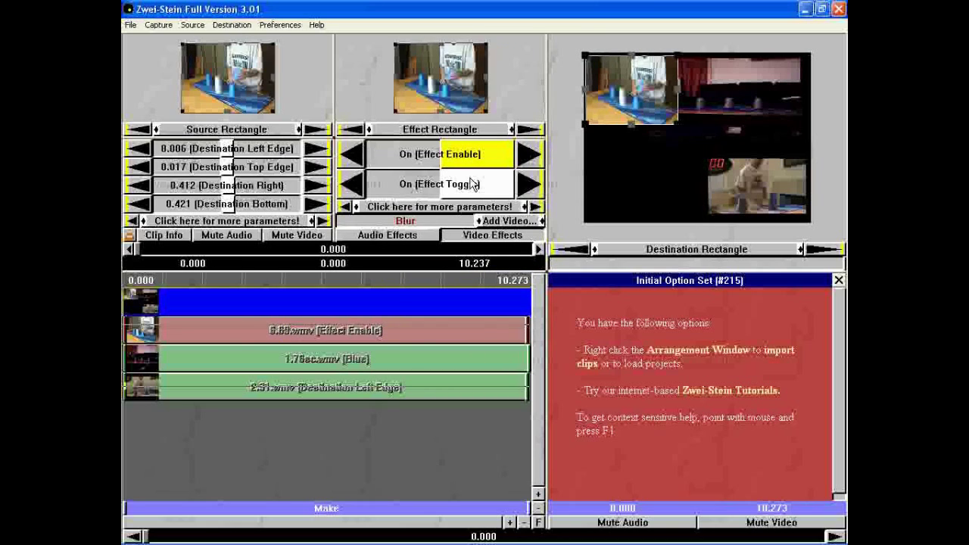
click(472, 185)
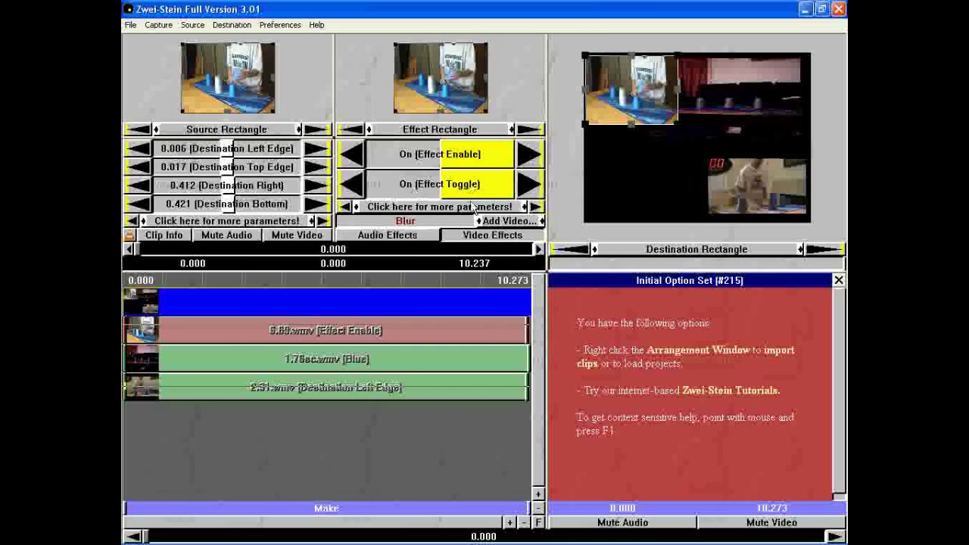
- Set the blur's Effect Rectangle to left edge 0.422 and right edge 0.891
right_click(456, 223)
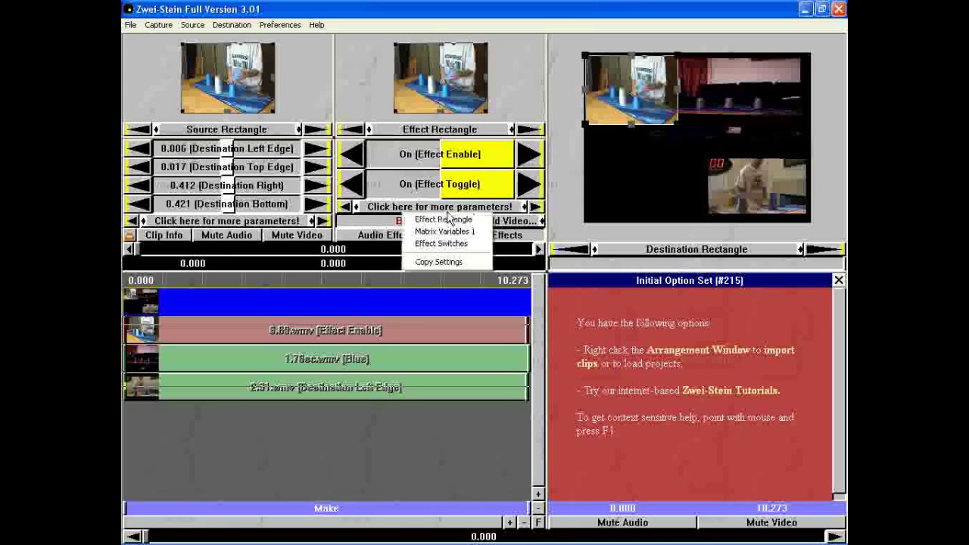
click(453, 220)
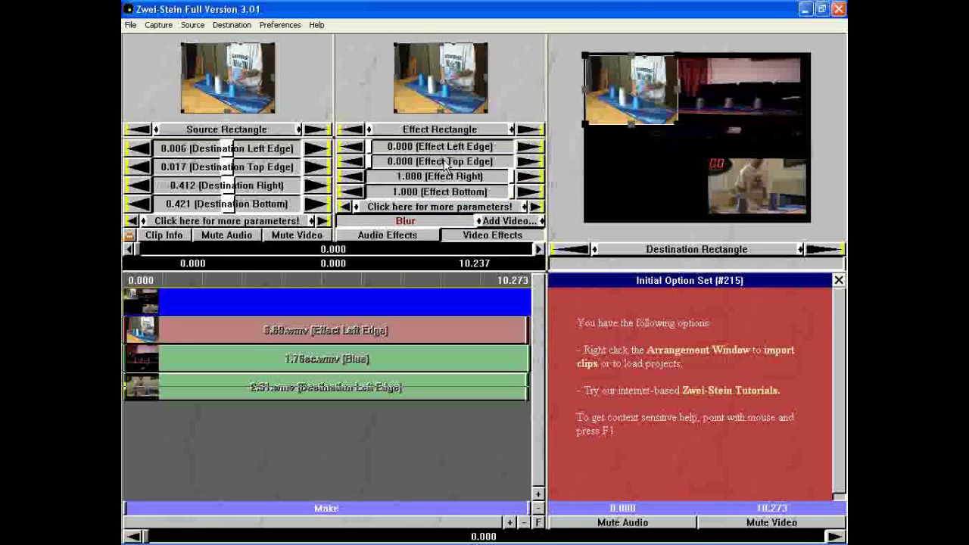
drag(370, 149, 430, 149)
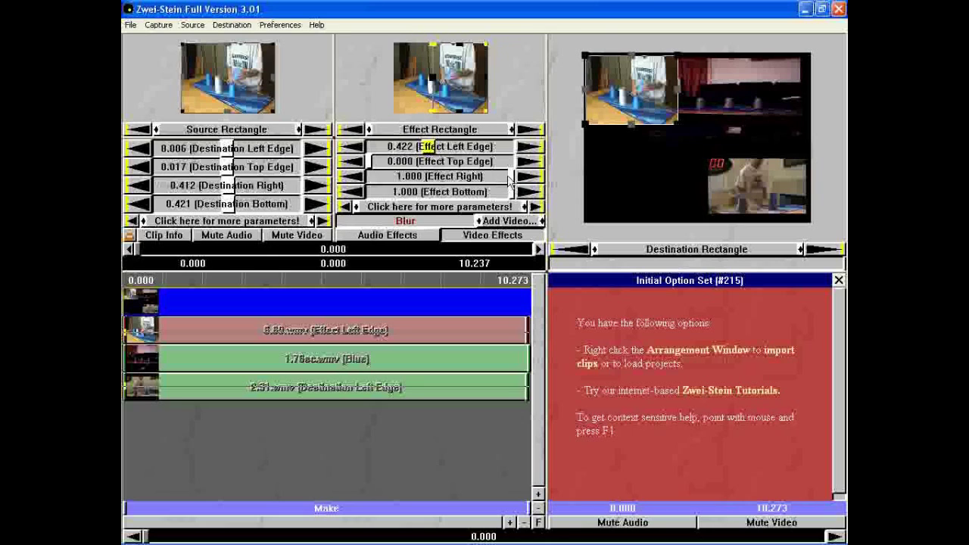
drag(509, 180, 499, 186)
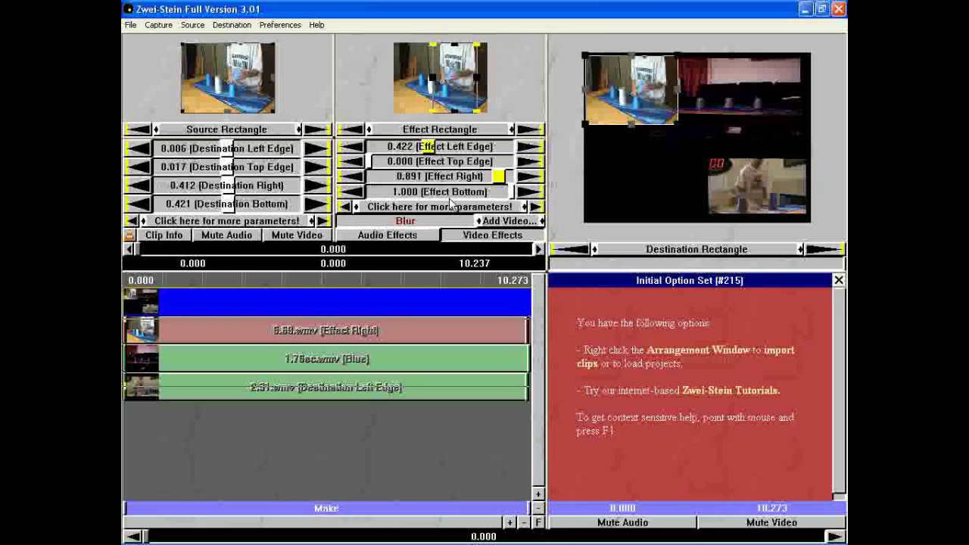
click(494, 224)
mouse_move(510, 281)
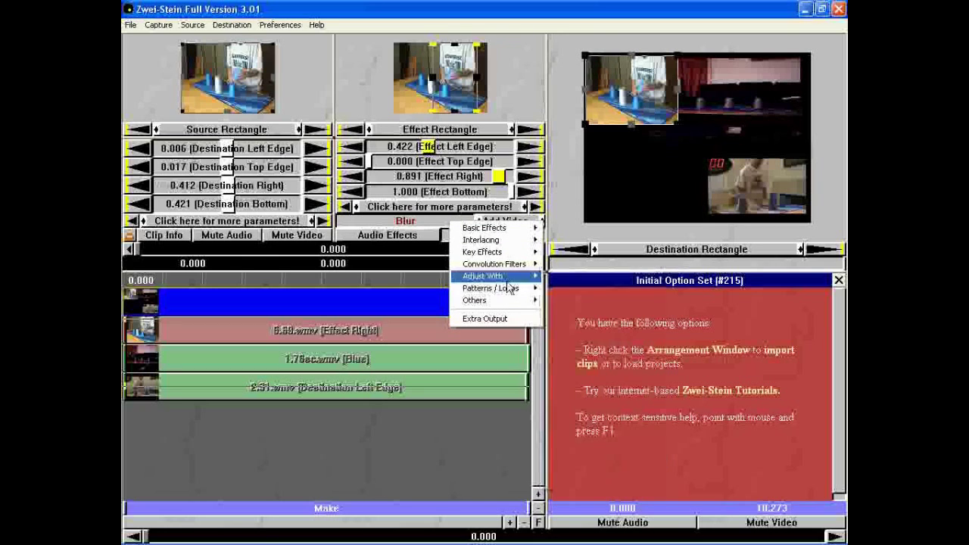
- Add the Others > Bubble effect, raise its red value, and enlarge the inset
mouse_move(505, 303)
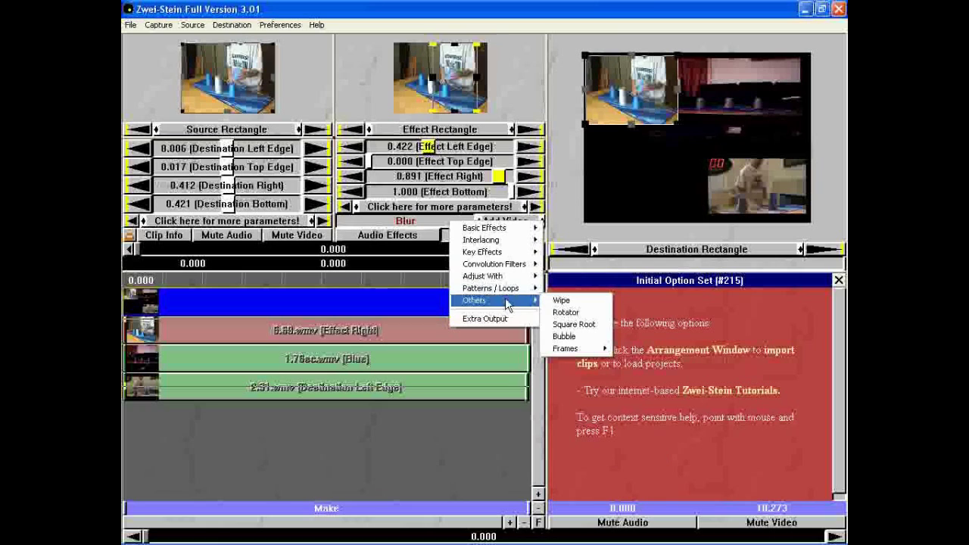
click(572, 337)
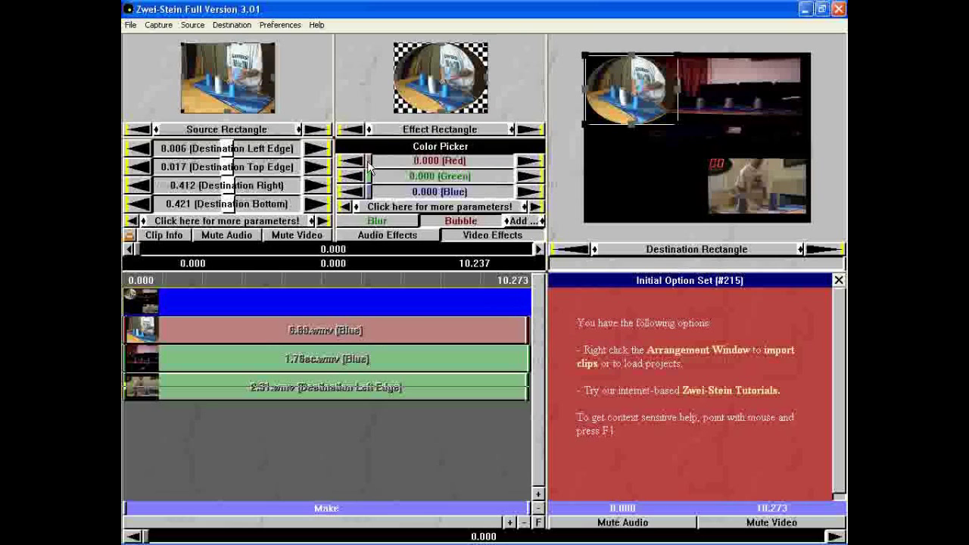
mouse_move(368, 163)
mouse_down()
mouse_move(413, 162)
mouse_move(368, 164)
mouse_up()
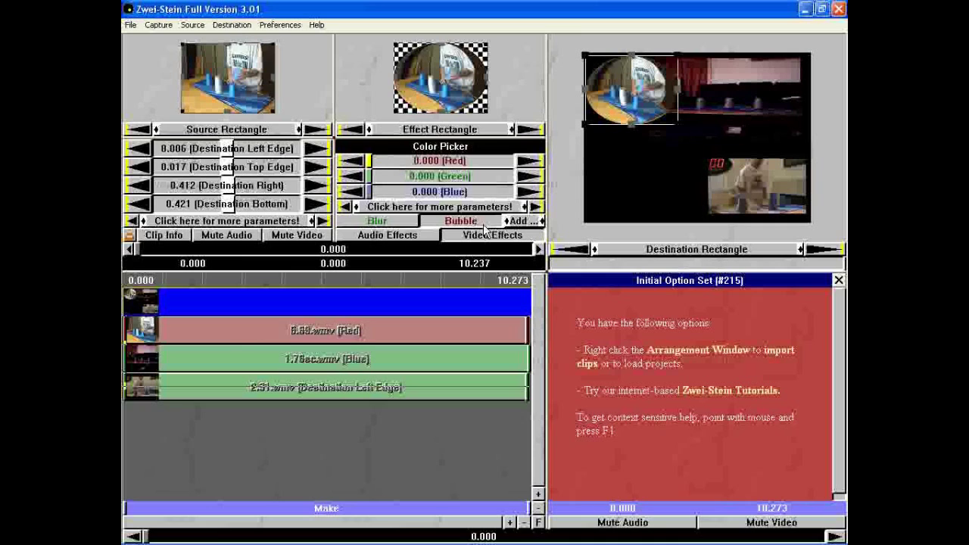
click(378, 221)
click(446, 224)
drag(677, 129, 774, 188)
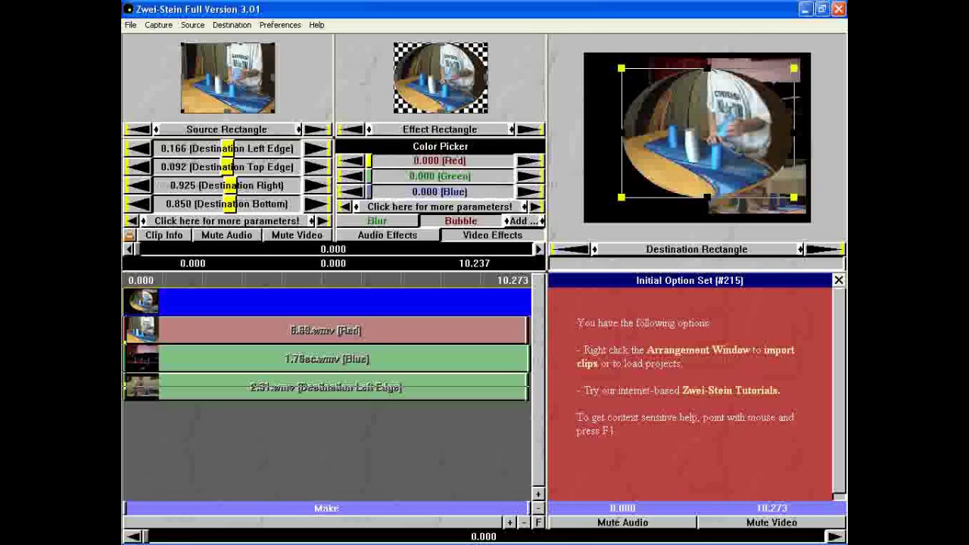
drag(149, 537, 665, 538)
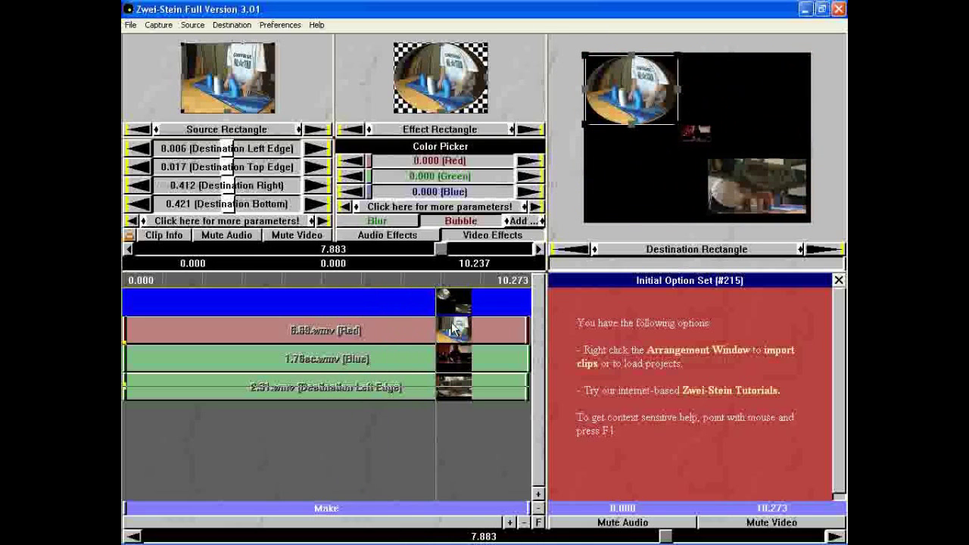
- Set the output rate under Destination > Frames Per Second
click(231, 25)
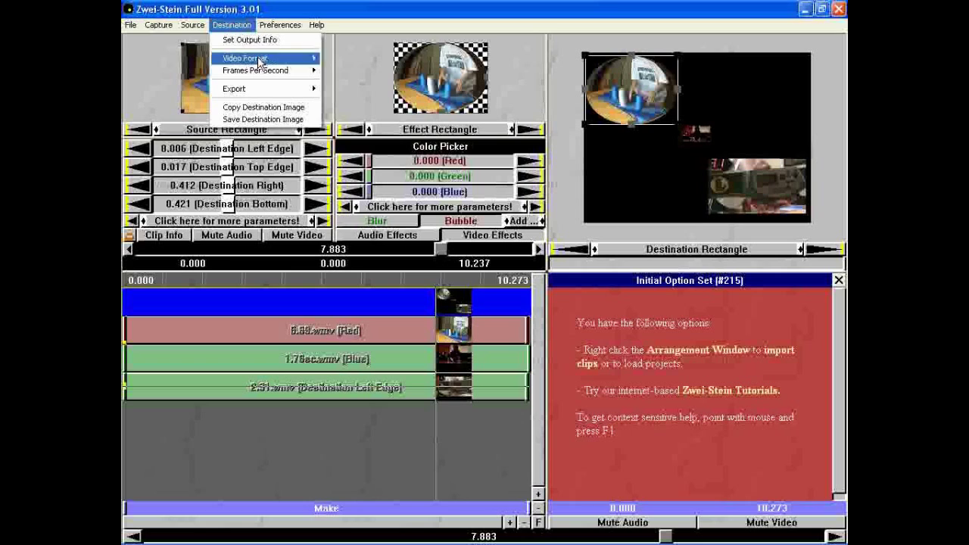
mouse_move(262, 76)
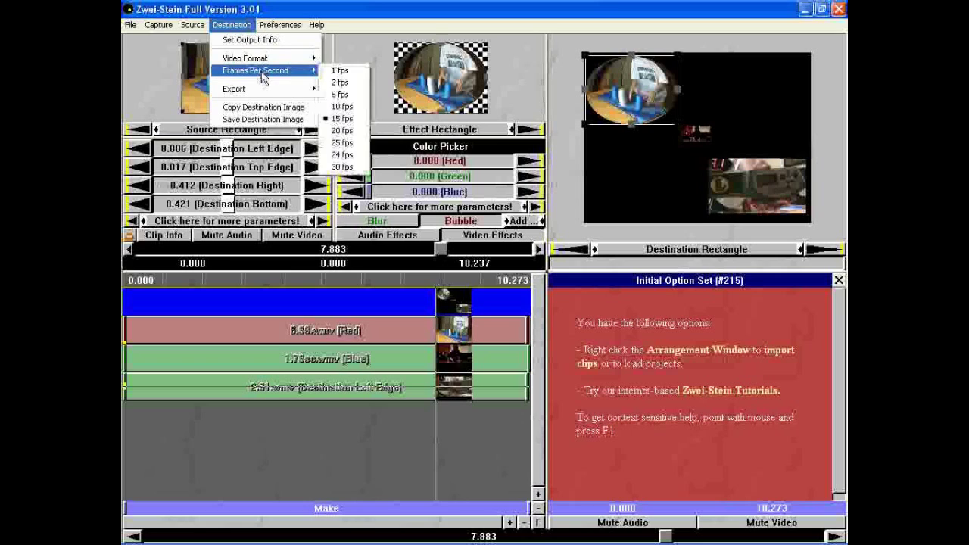
click(342, 143)
- Export Windows Media file 'Ramdom video' with the Video for broadband NTSC (2 Mbps total) profile
click(231, 25)
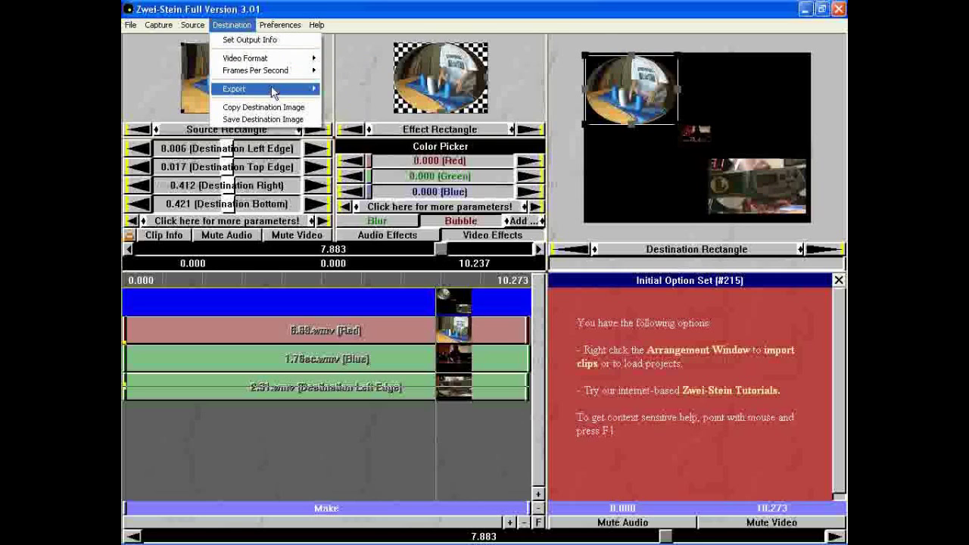
mouse_move(272, 92)
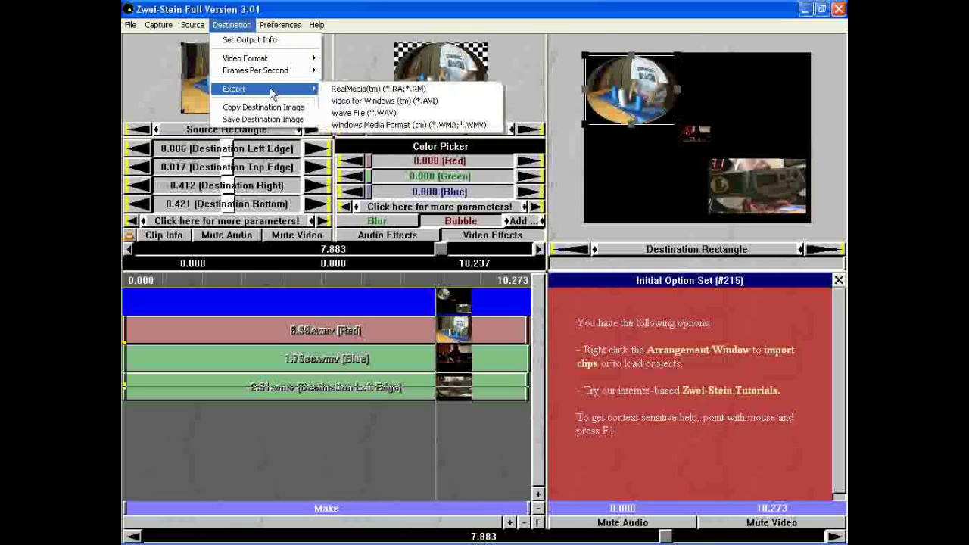
click(386, 125)
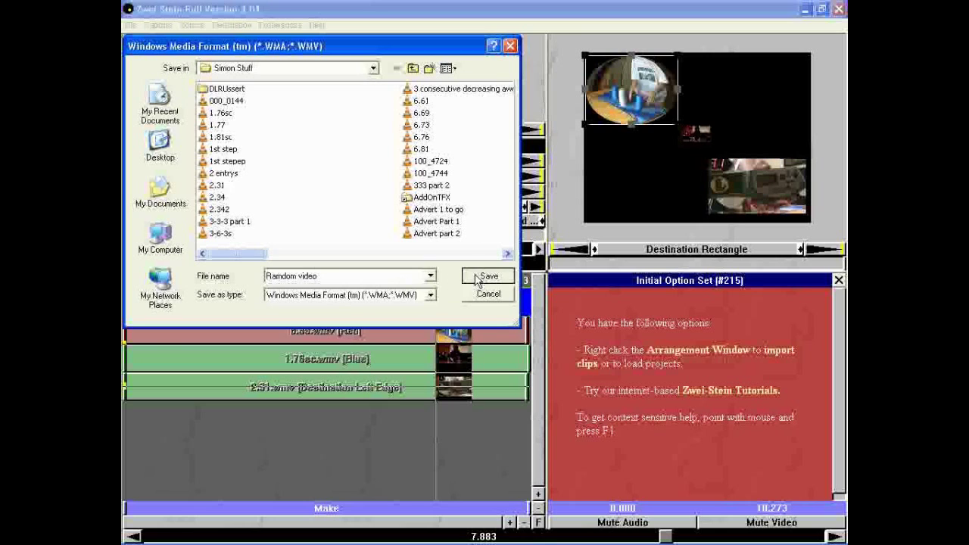
click(488, 277)
click(534, 237)
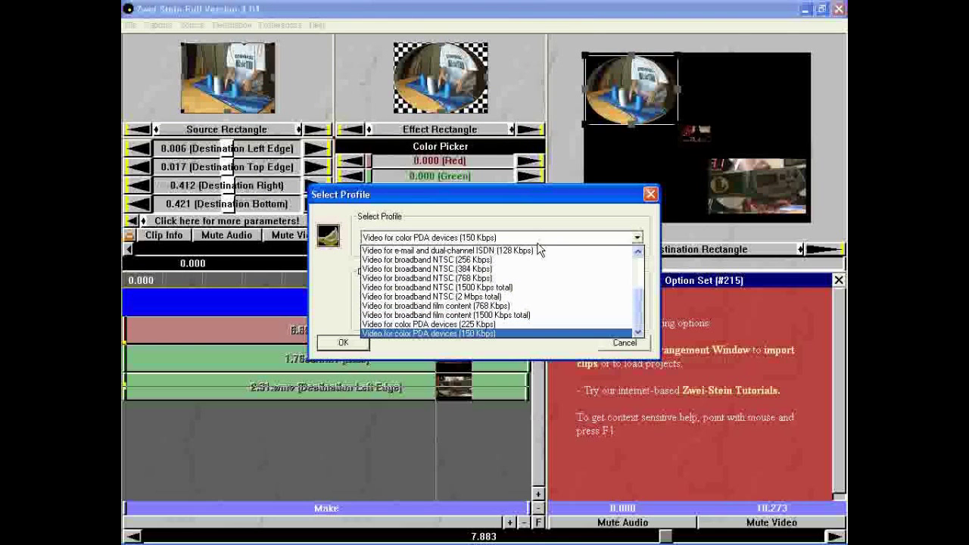
mouse_move(640, 314)
mouse_down()
mouse_move(640, 267)
mouse_move(638, 325)
mouse_up()
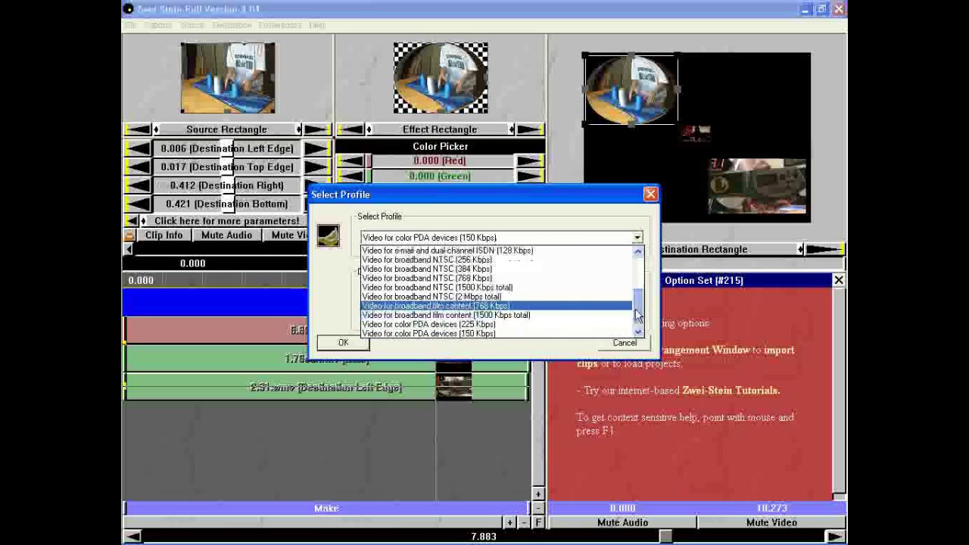
click(443, 299)
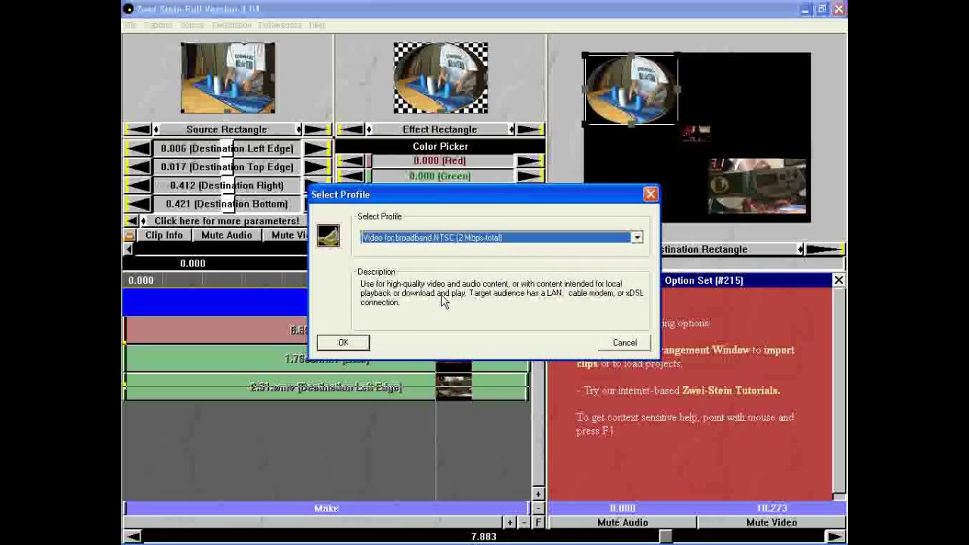
click(337, 342)
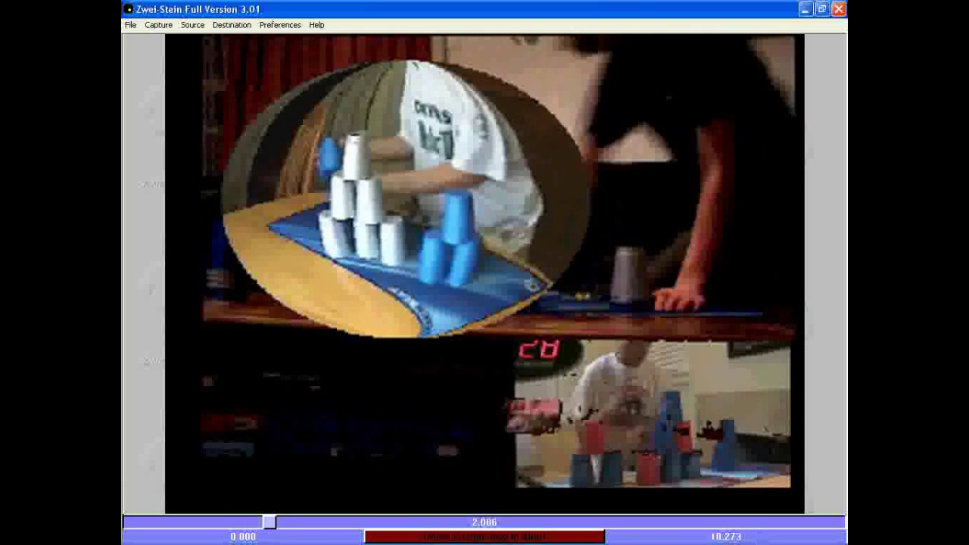
- Let the 10.273-second composite play through, then bring the CamStudio recorder window to the front
mouse_move(765, 541)
click(498, 535)
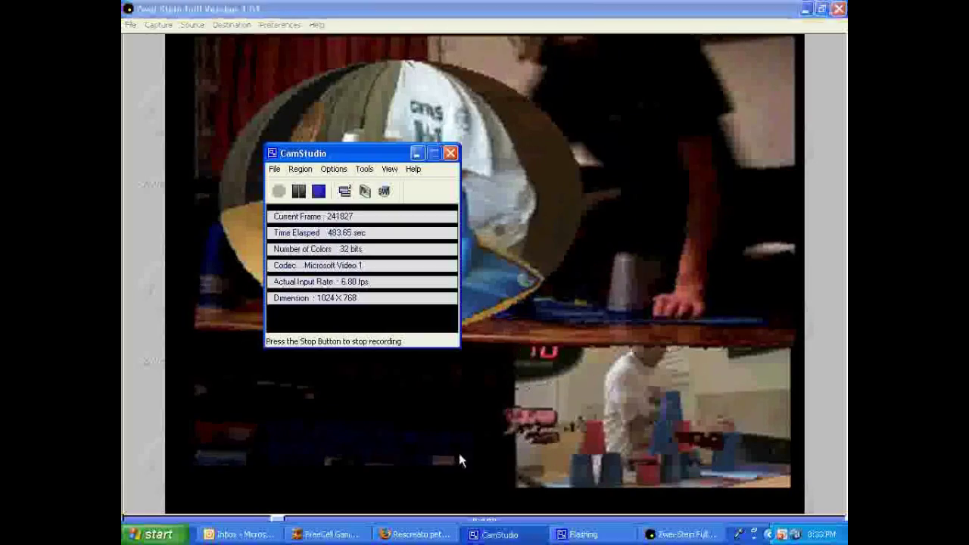